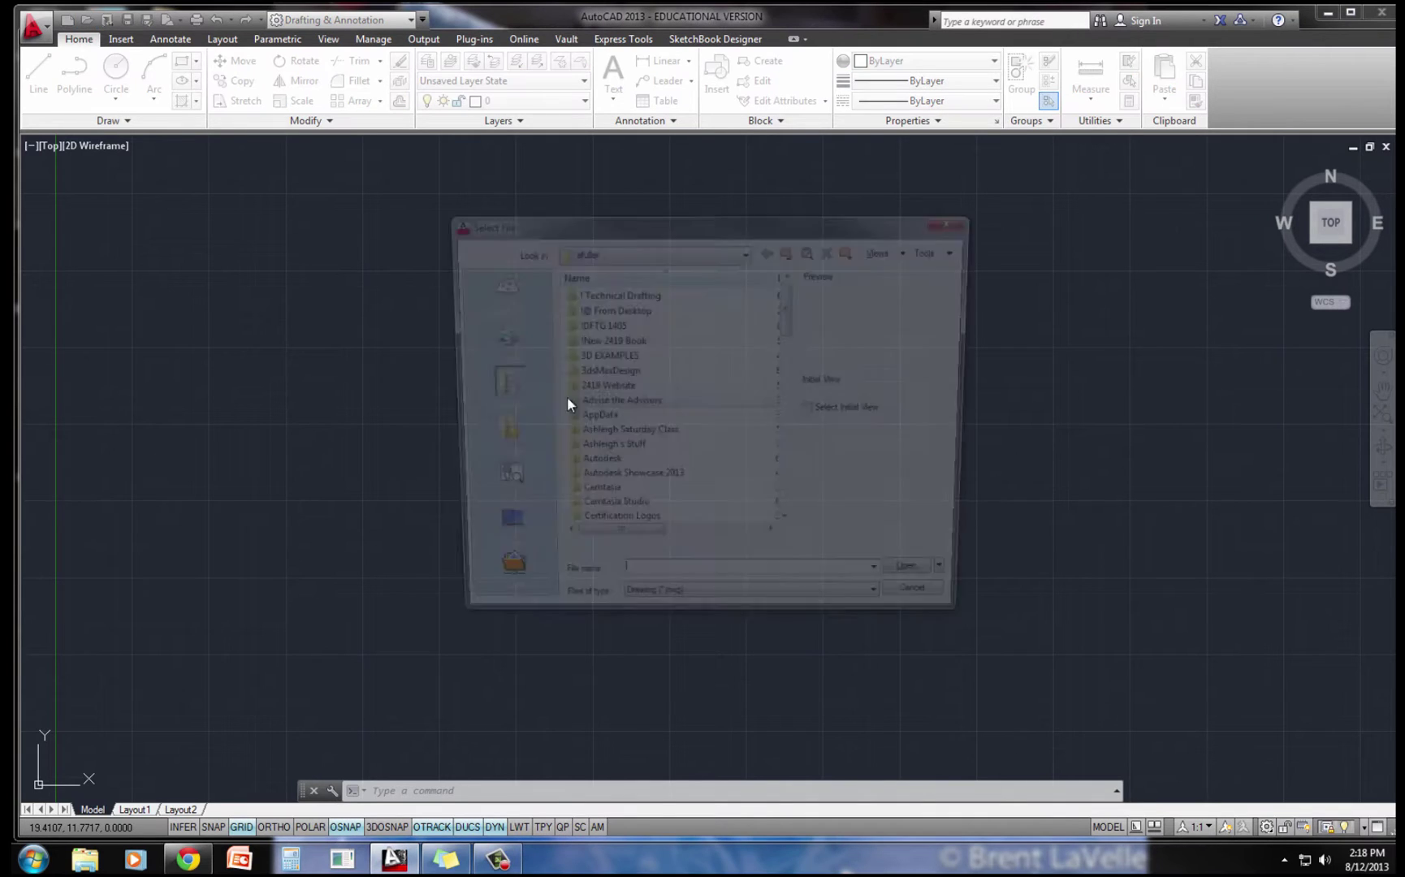
Open Bracket 3D Exercise.dwg from S: > DFTG 1405 > Prototype Drawings > Chapter 13 Prototypes
left_click(597, 250)
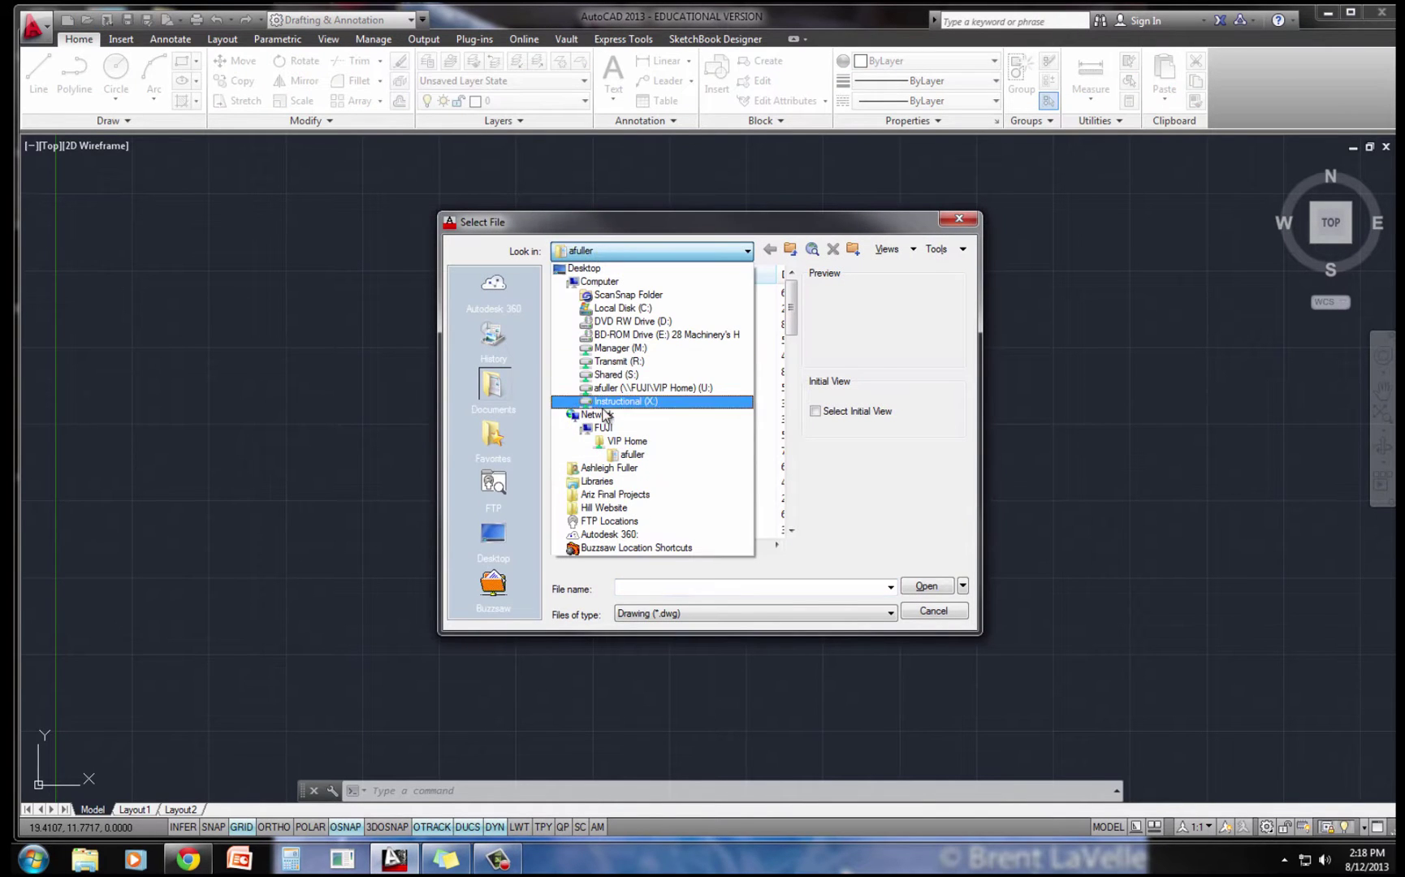
left_click(617, 375)
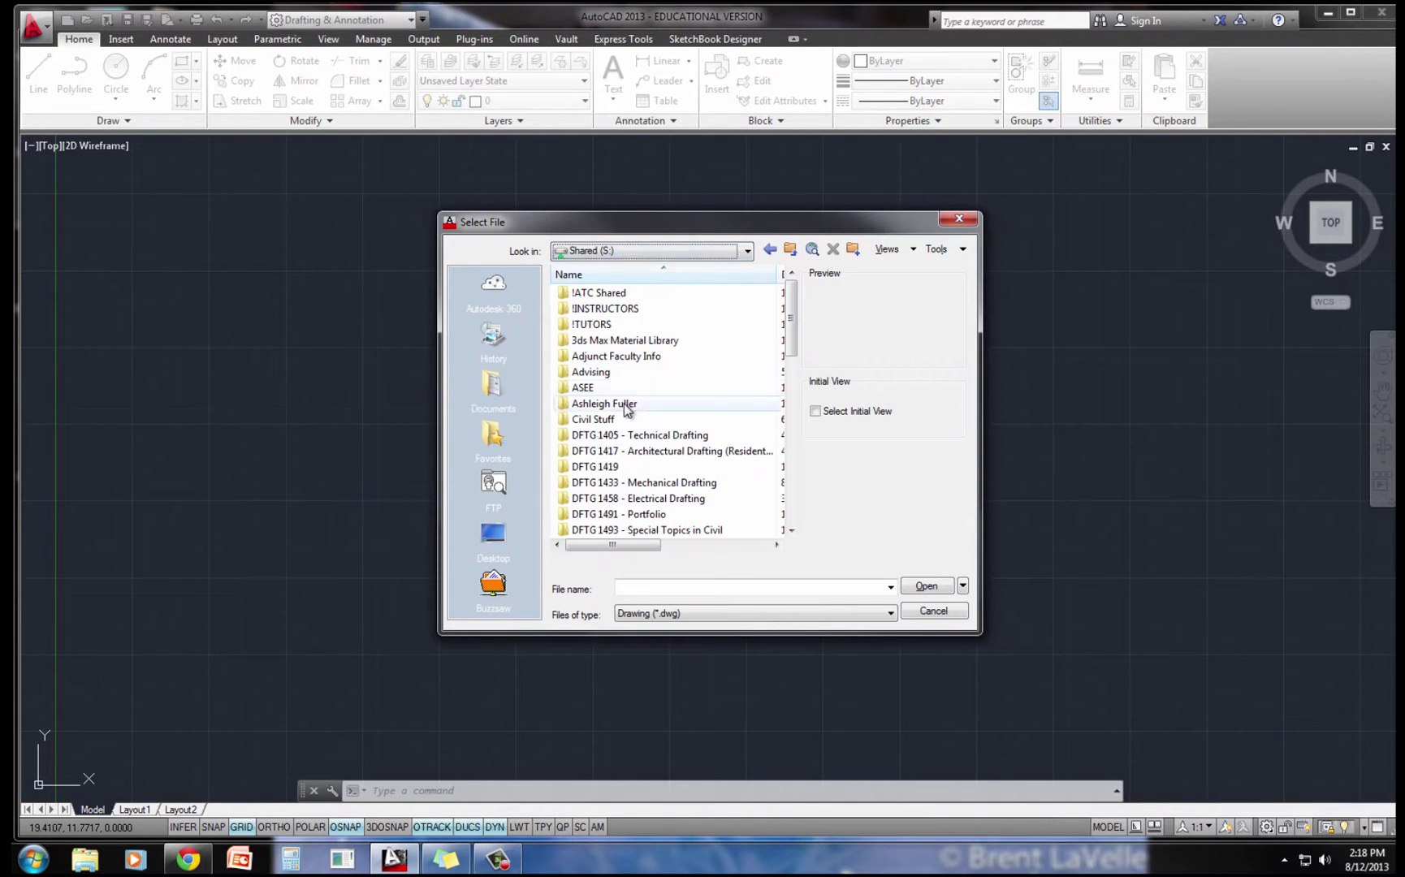
double_click(611, 439)
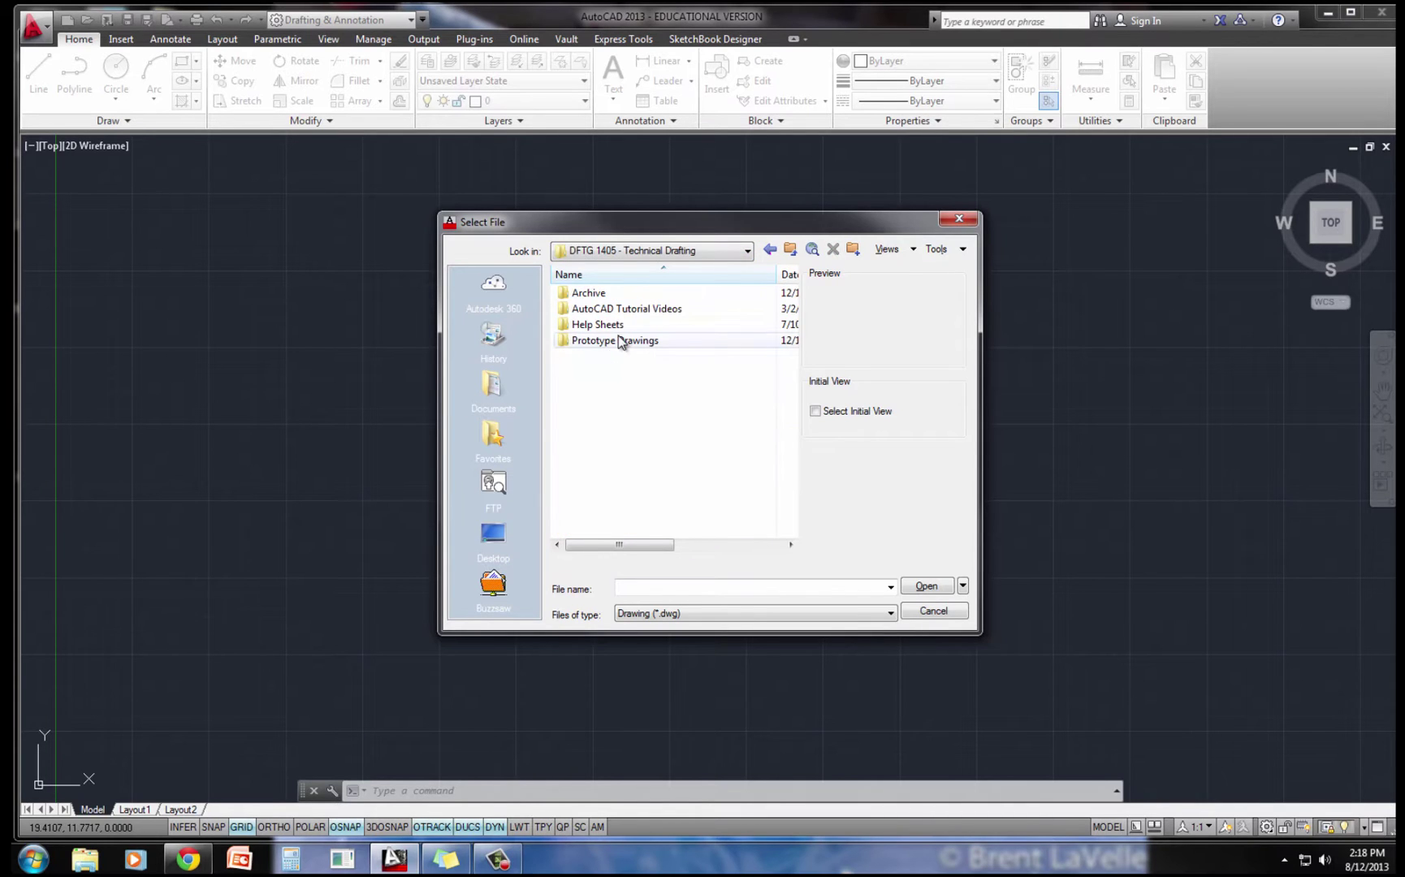
double_click(619, 340)
double_click(610, 438)
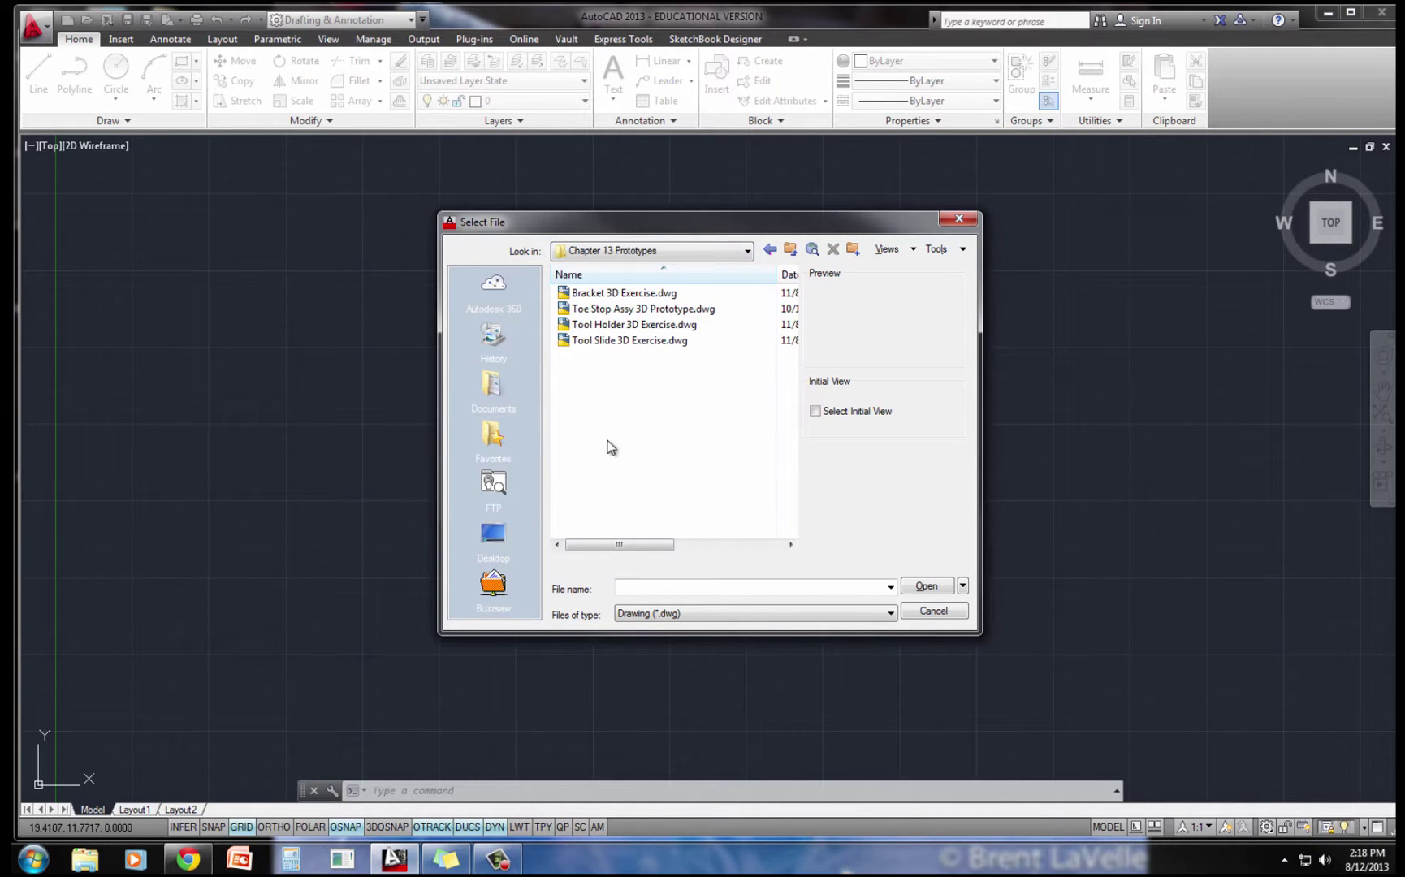
left_click(589, 294)
key("Return")
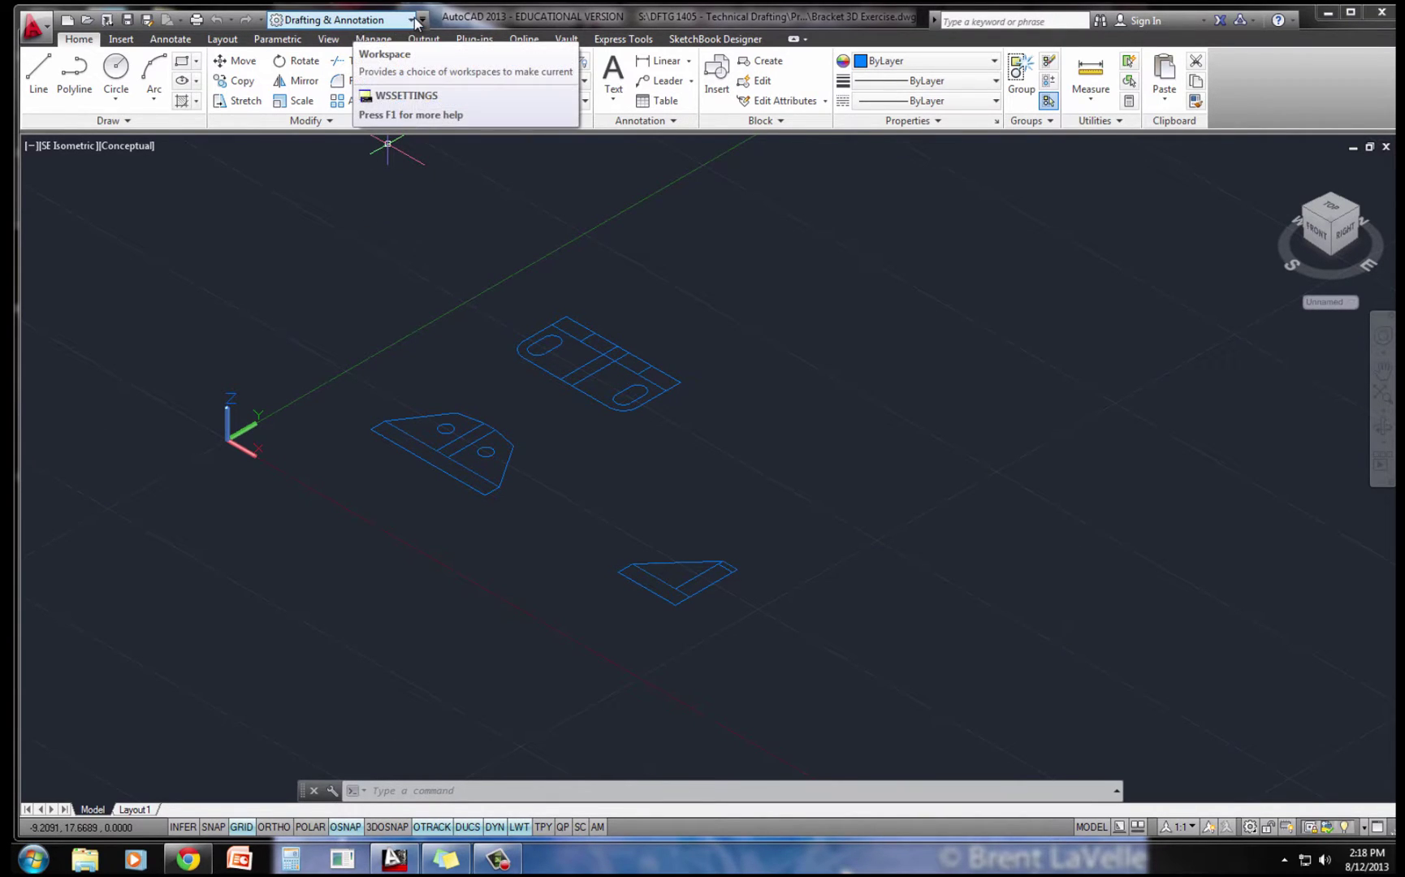
Switch to the 3D Modeling workspace and apply the SE Isometric preset view
left_click(375, 25)
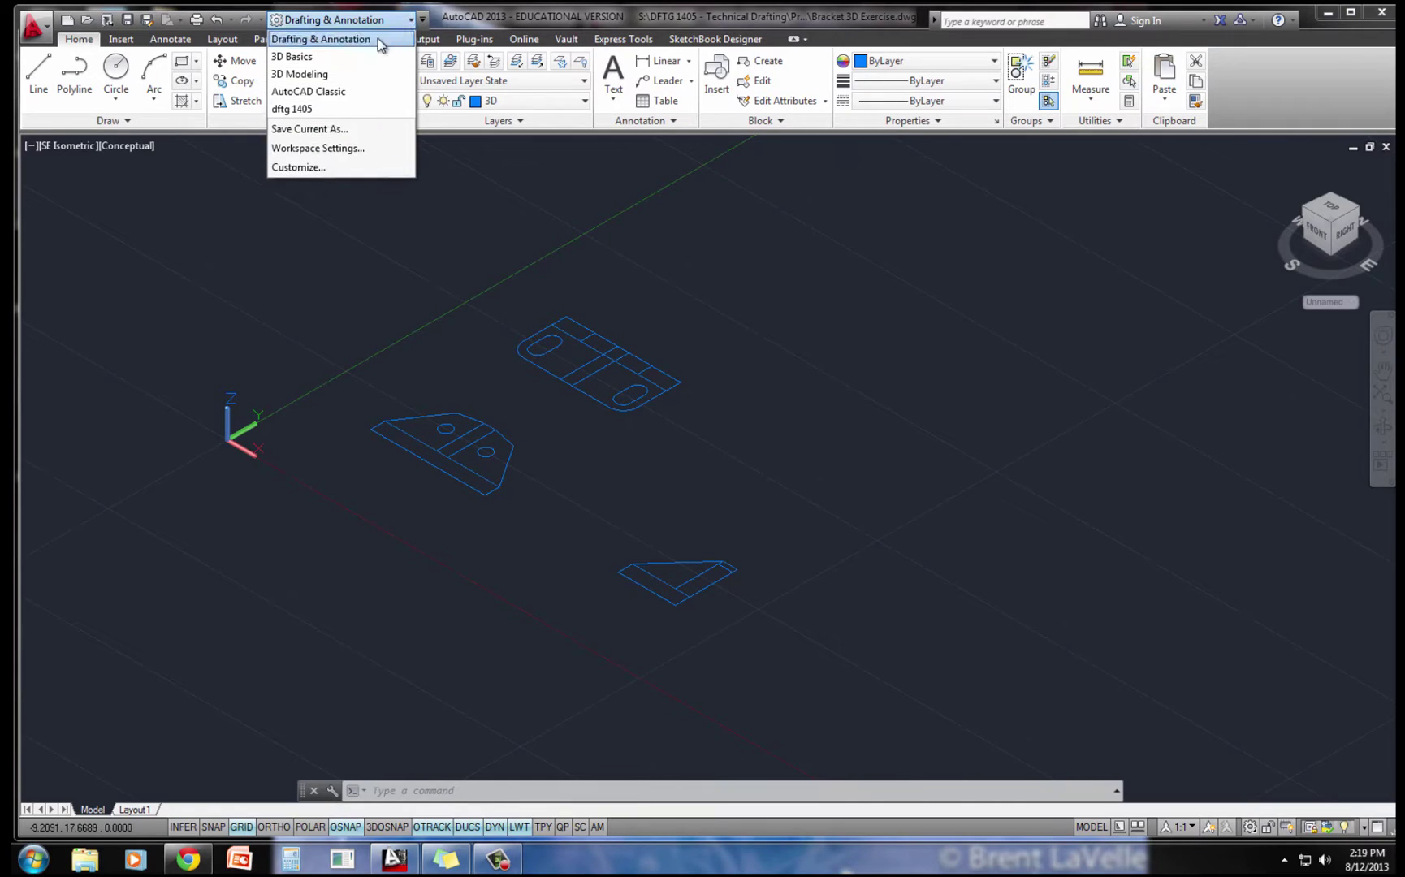
left_click(339, 75)
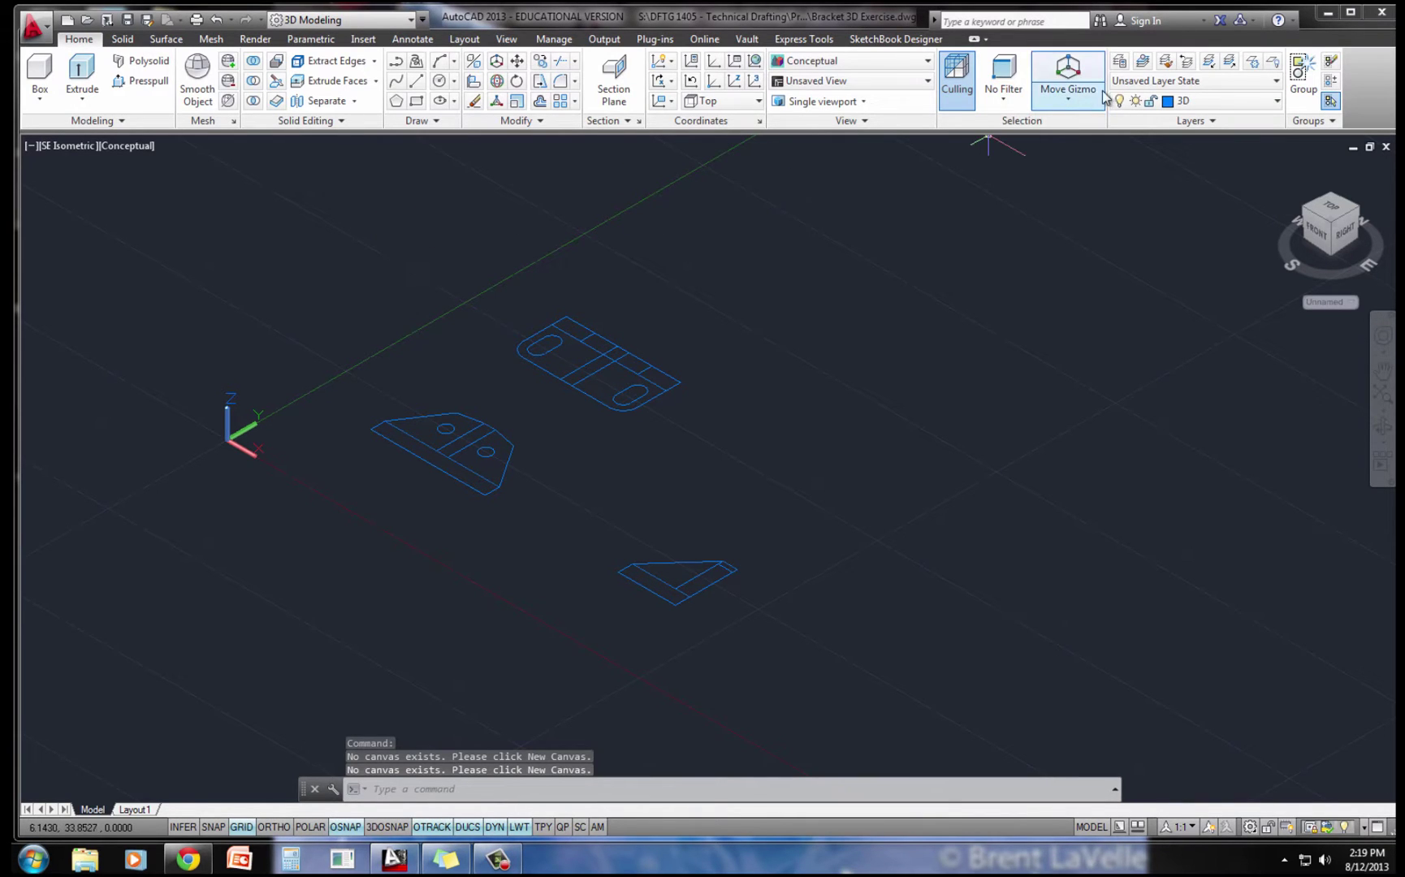
left_click(877, 82)
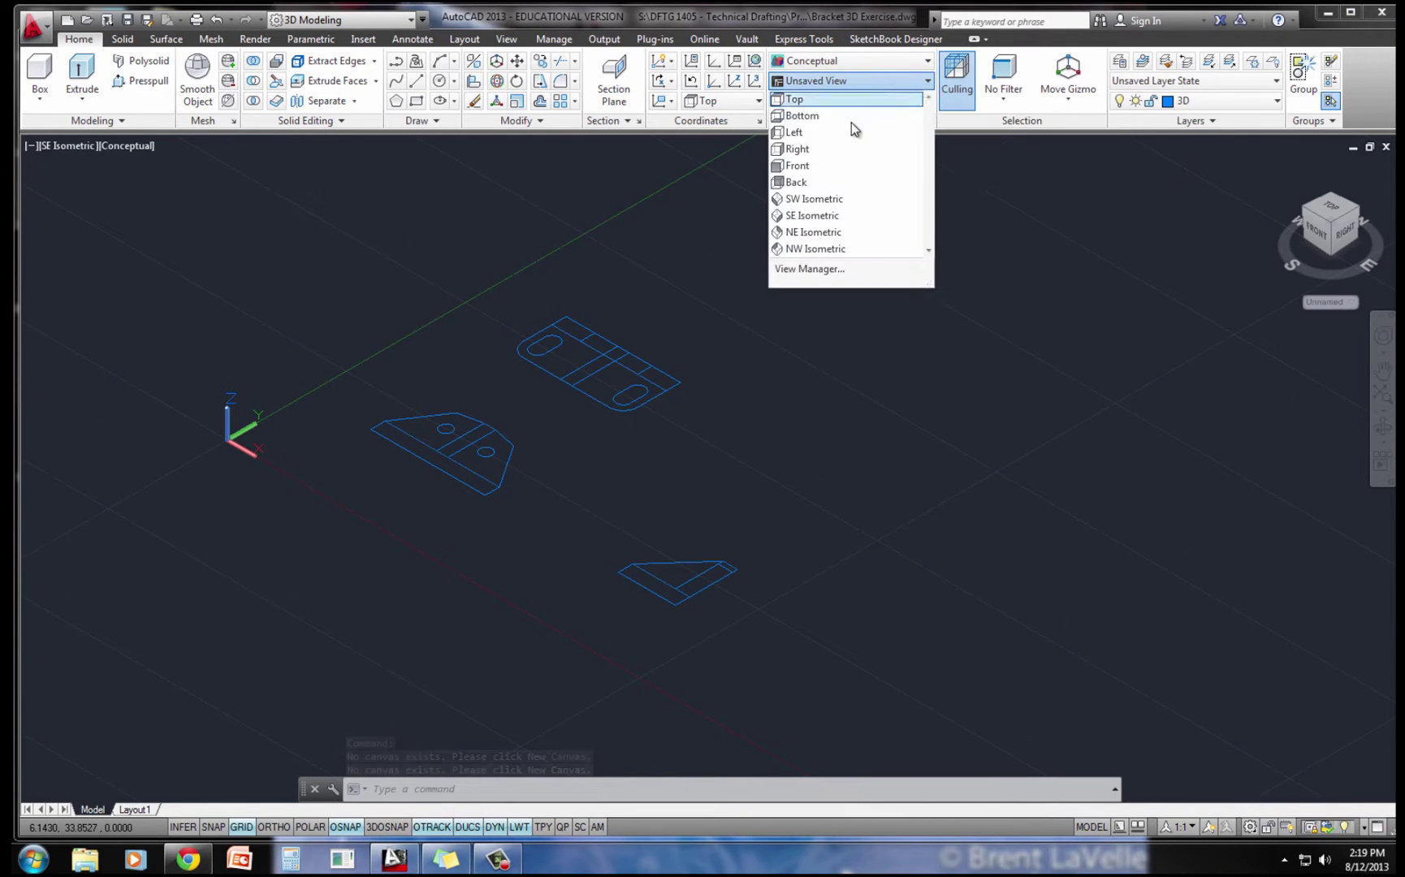
left_click(816, 216)
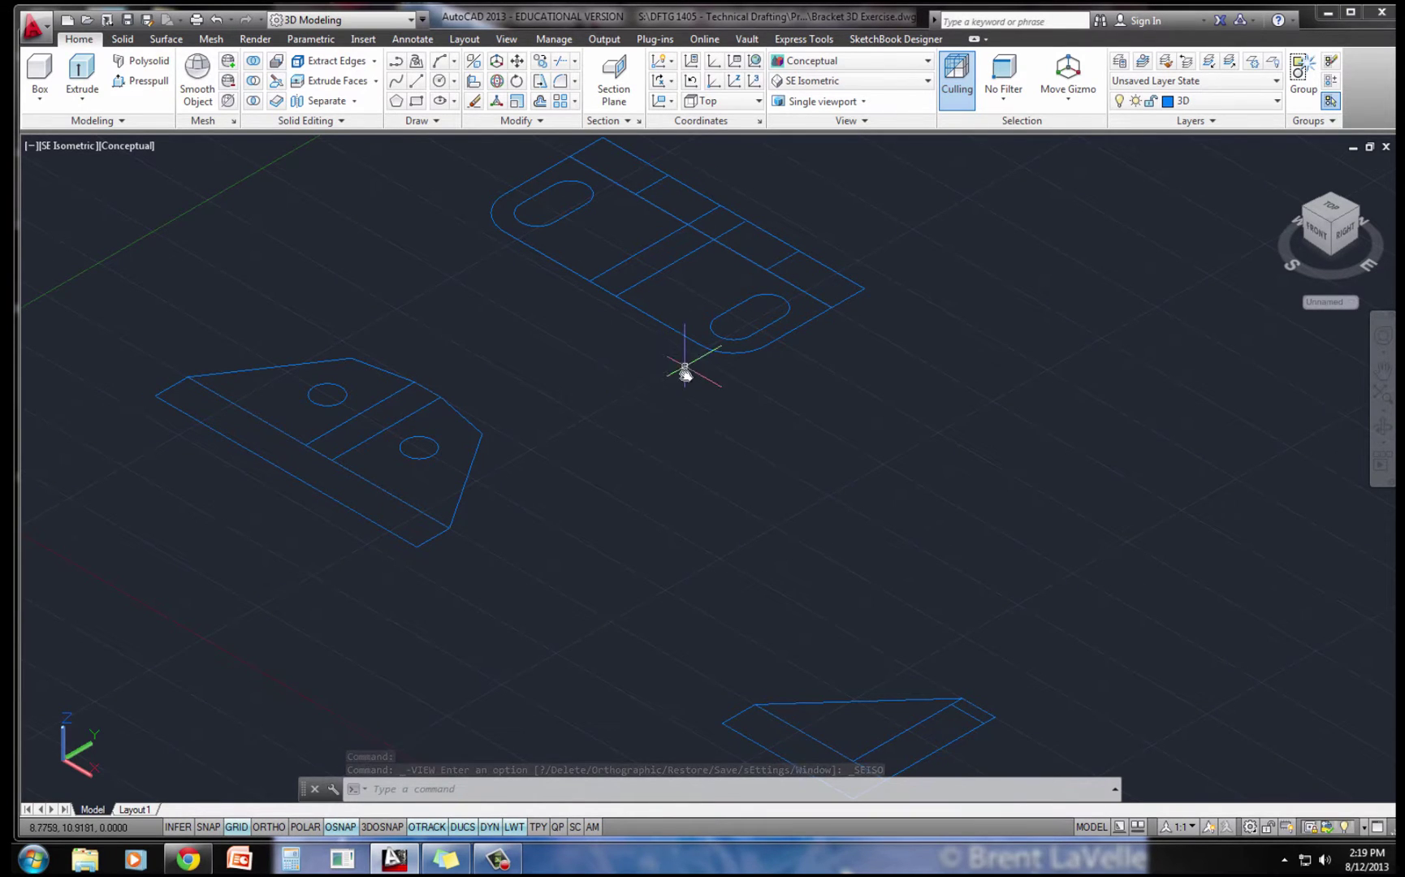
Trim the end edges and two fold lines of the first plate profile
middle_click_drag(684, 373, 715, 417)
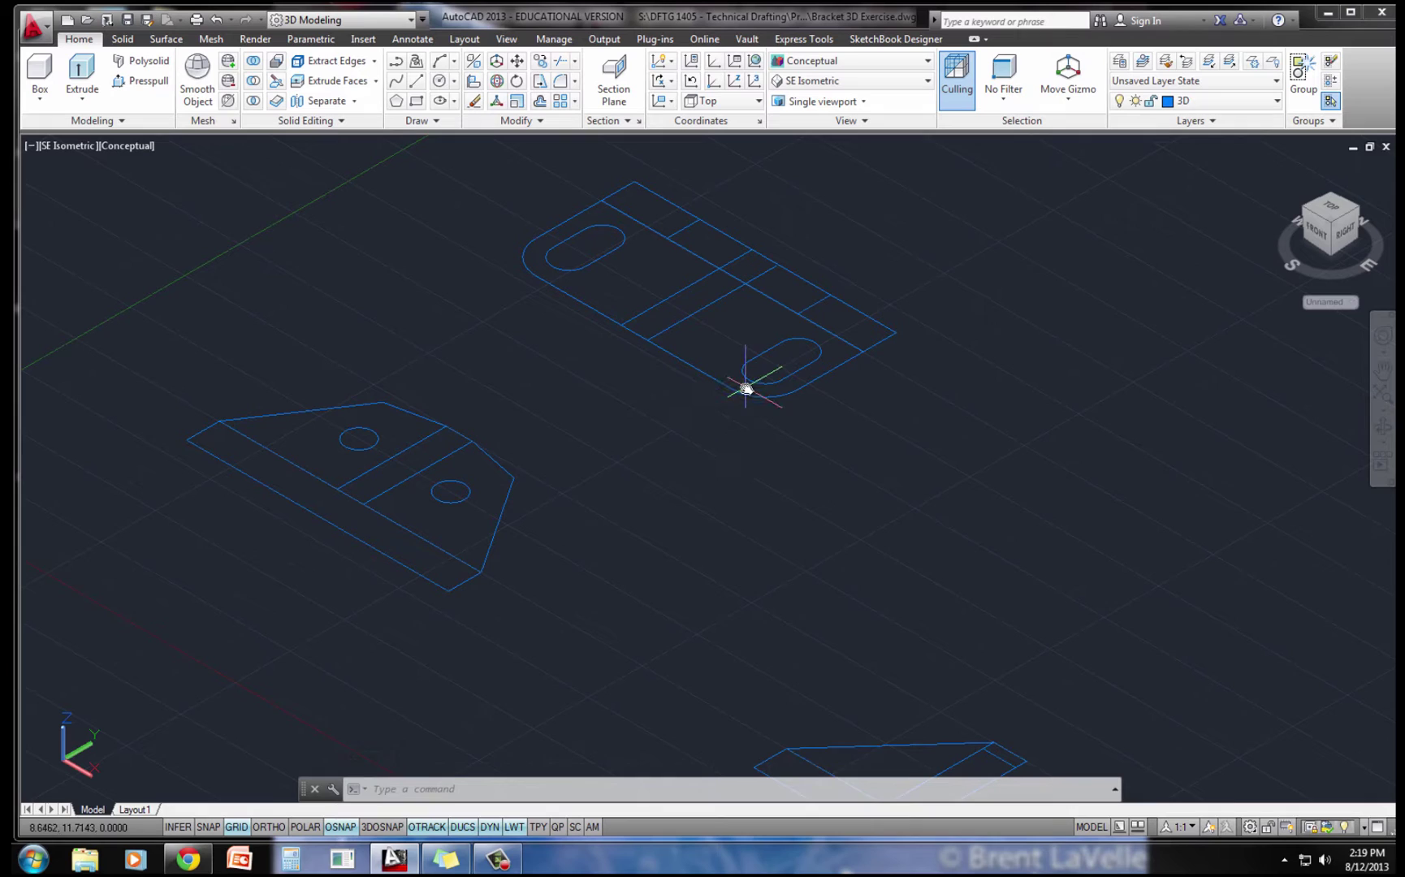
key("Escape")
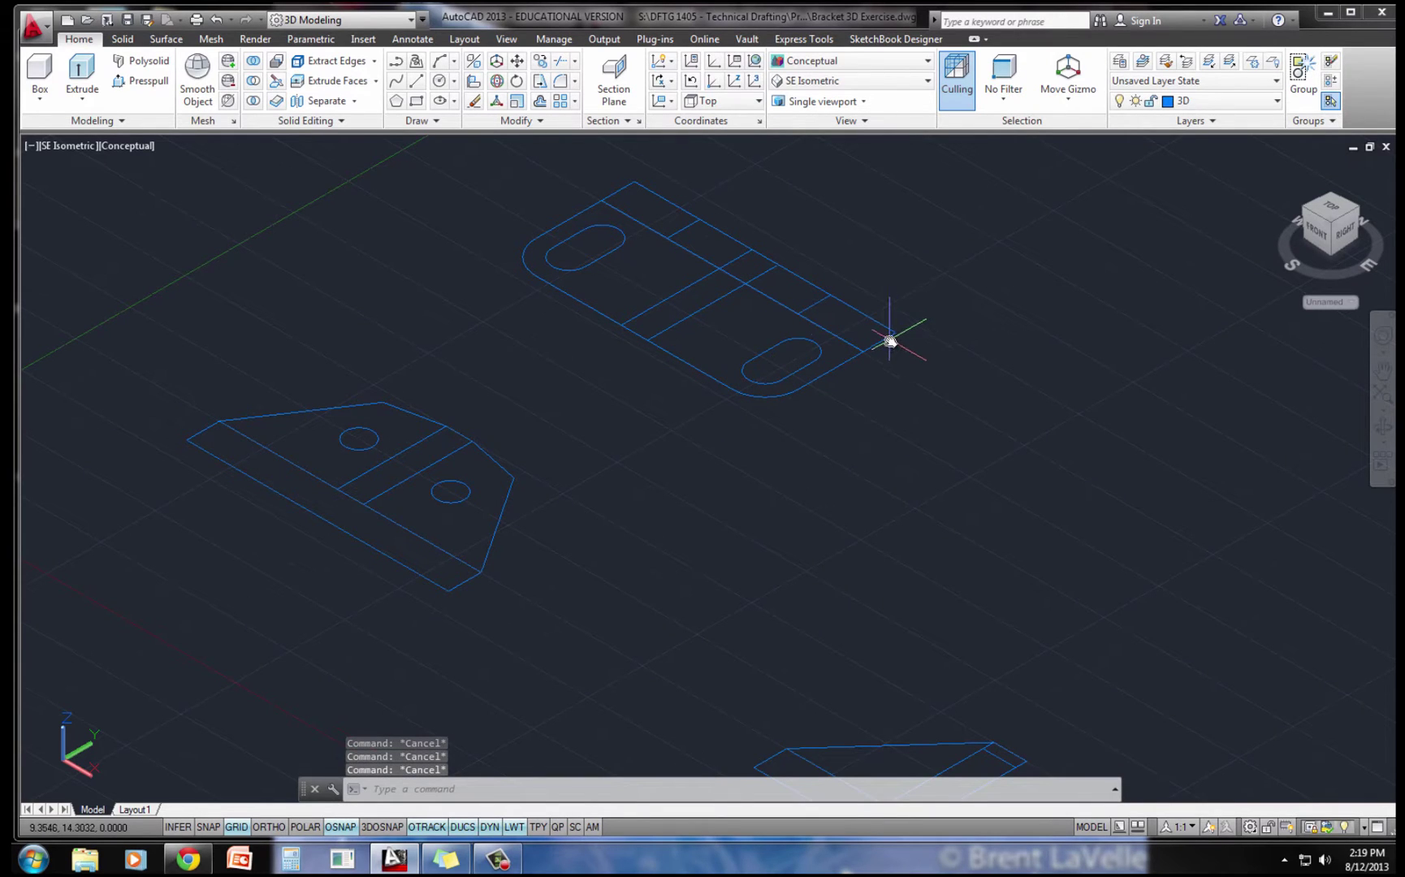
type("tr")
key("Return")
key("Return")
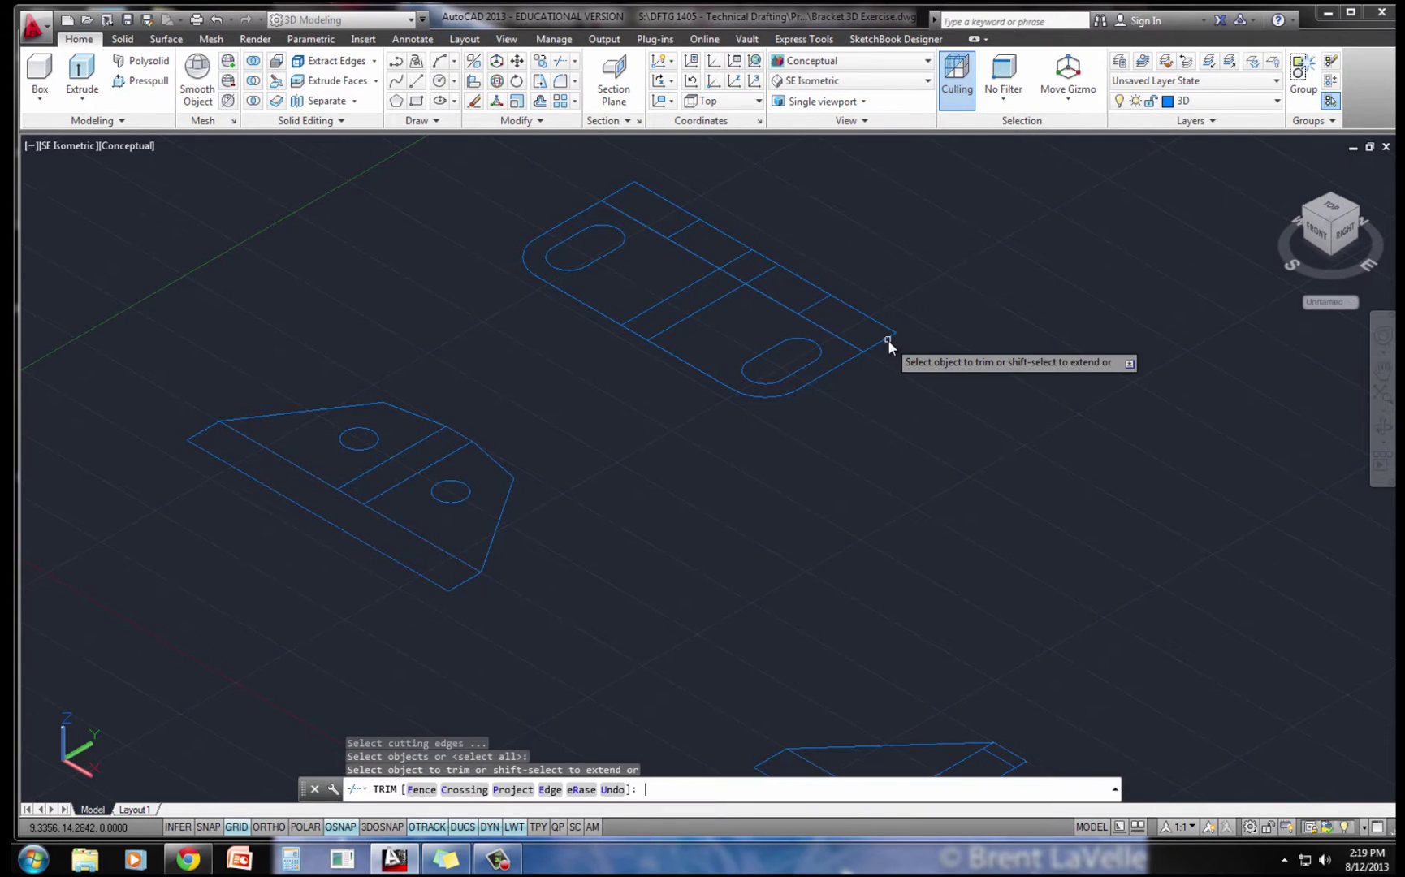
left_click(879, 339)
left_click(872, 350)
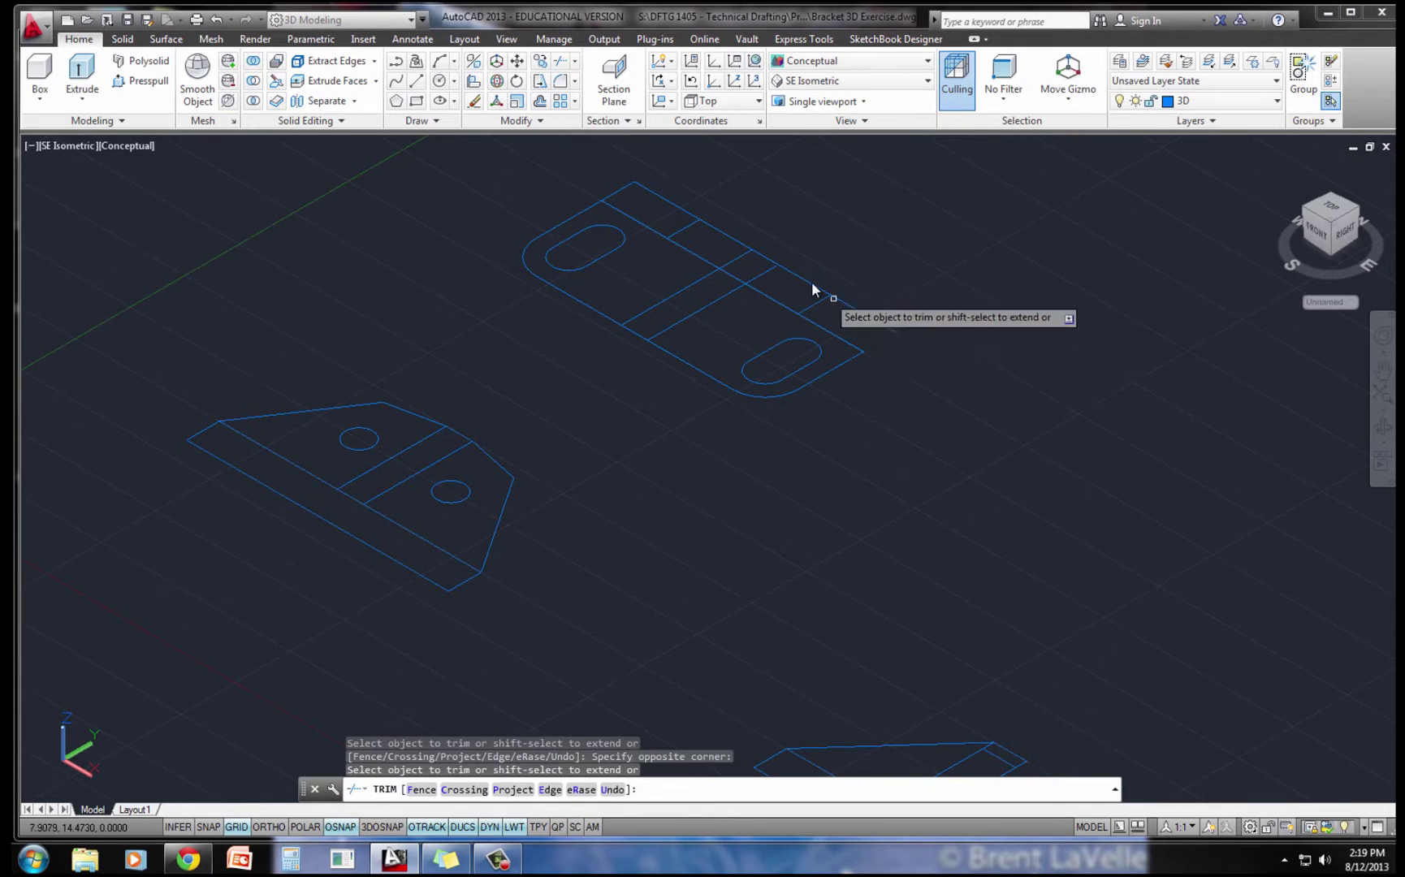
left_click(616, 193)
left_click(739, 257)
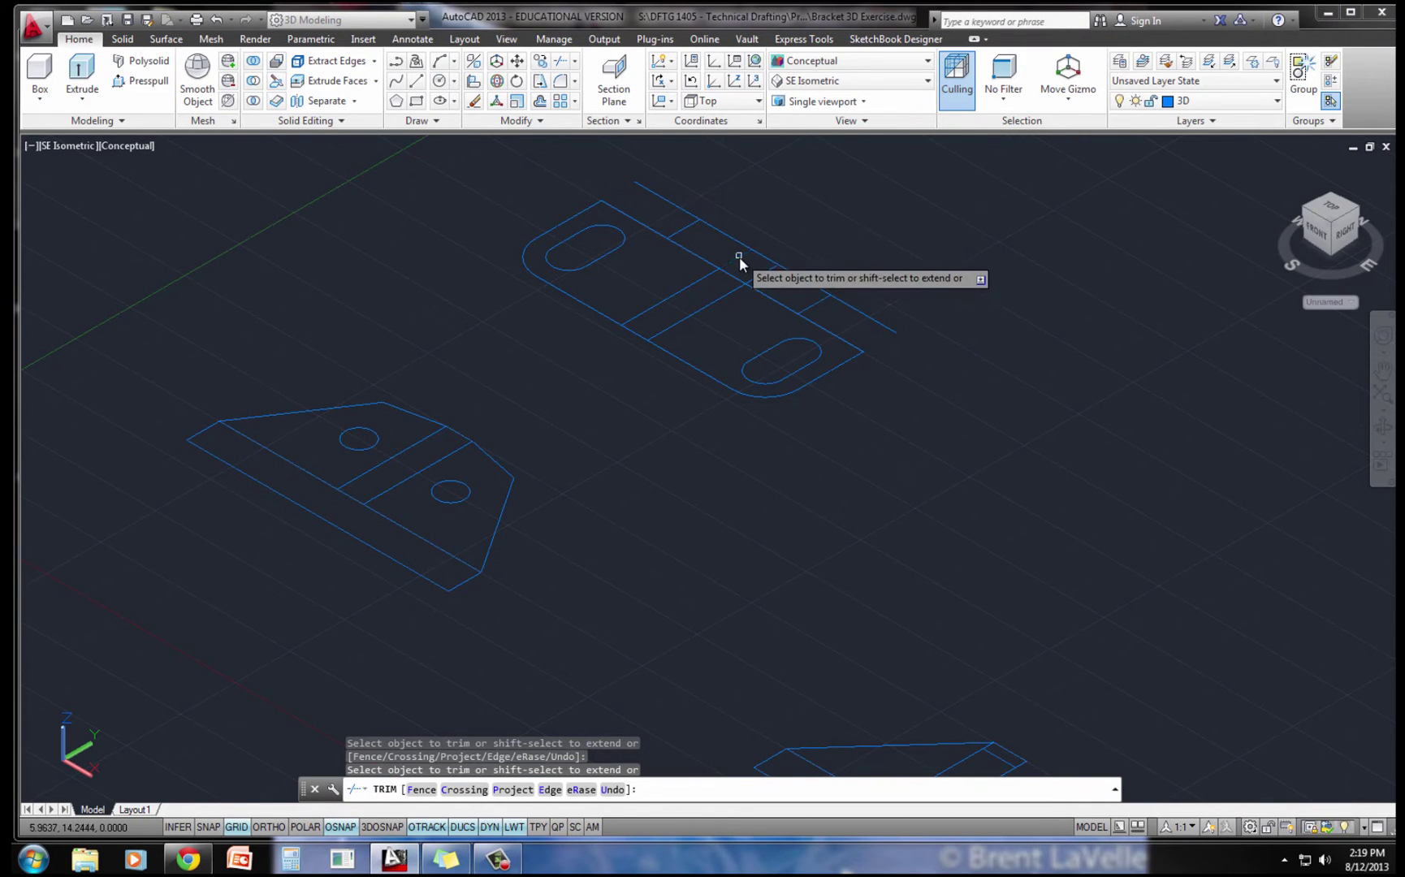
left_click(764, 274)
key("Escape")
Erase the long leftover edge, short stub line and two fold lines from that profile
left_click(856, 314)
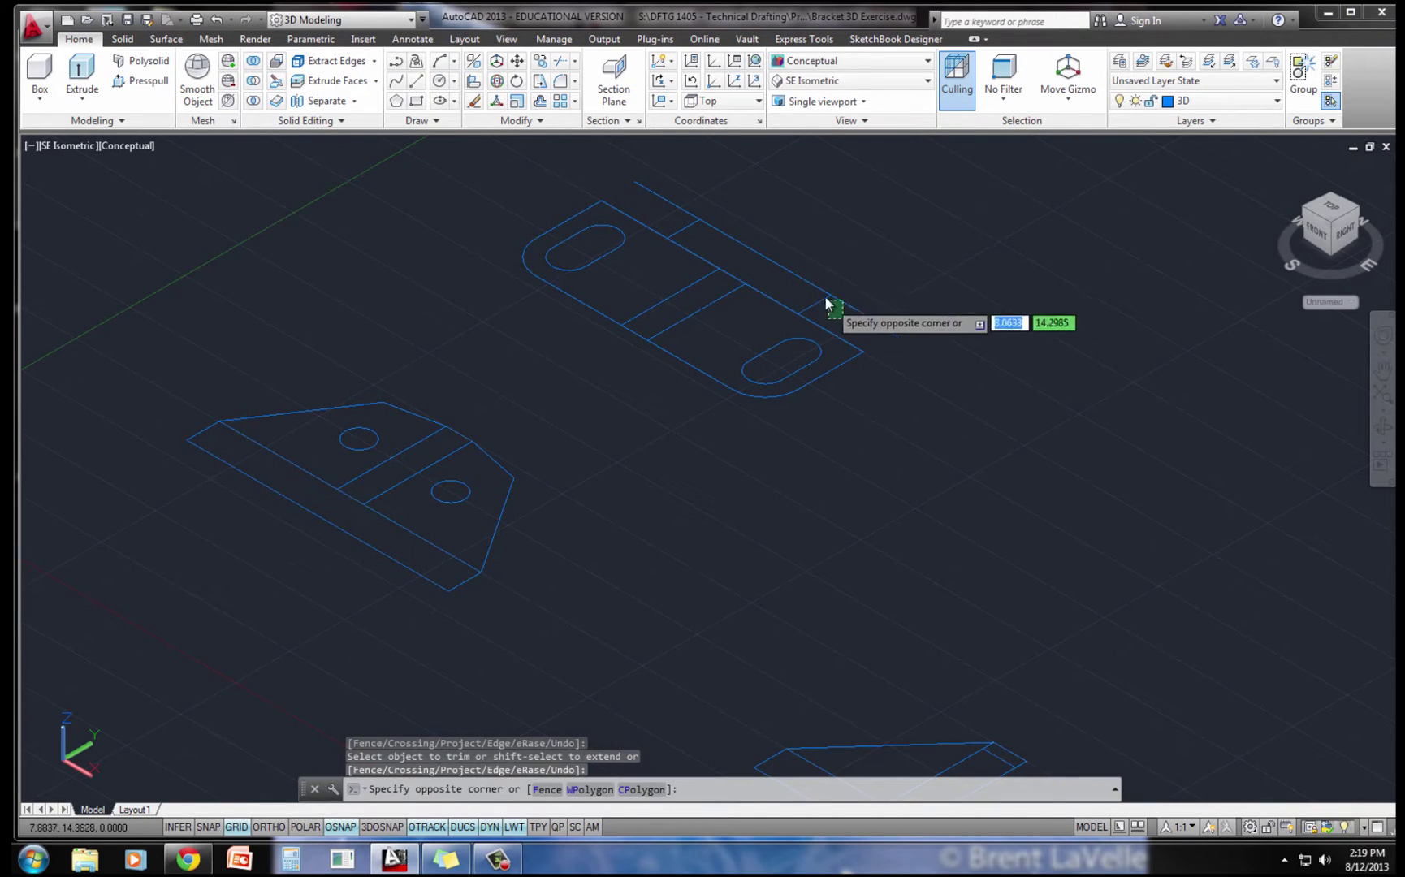
left_click(816, 299)
key("Delete")
left_click(715, 242)
left_click(681, 219)
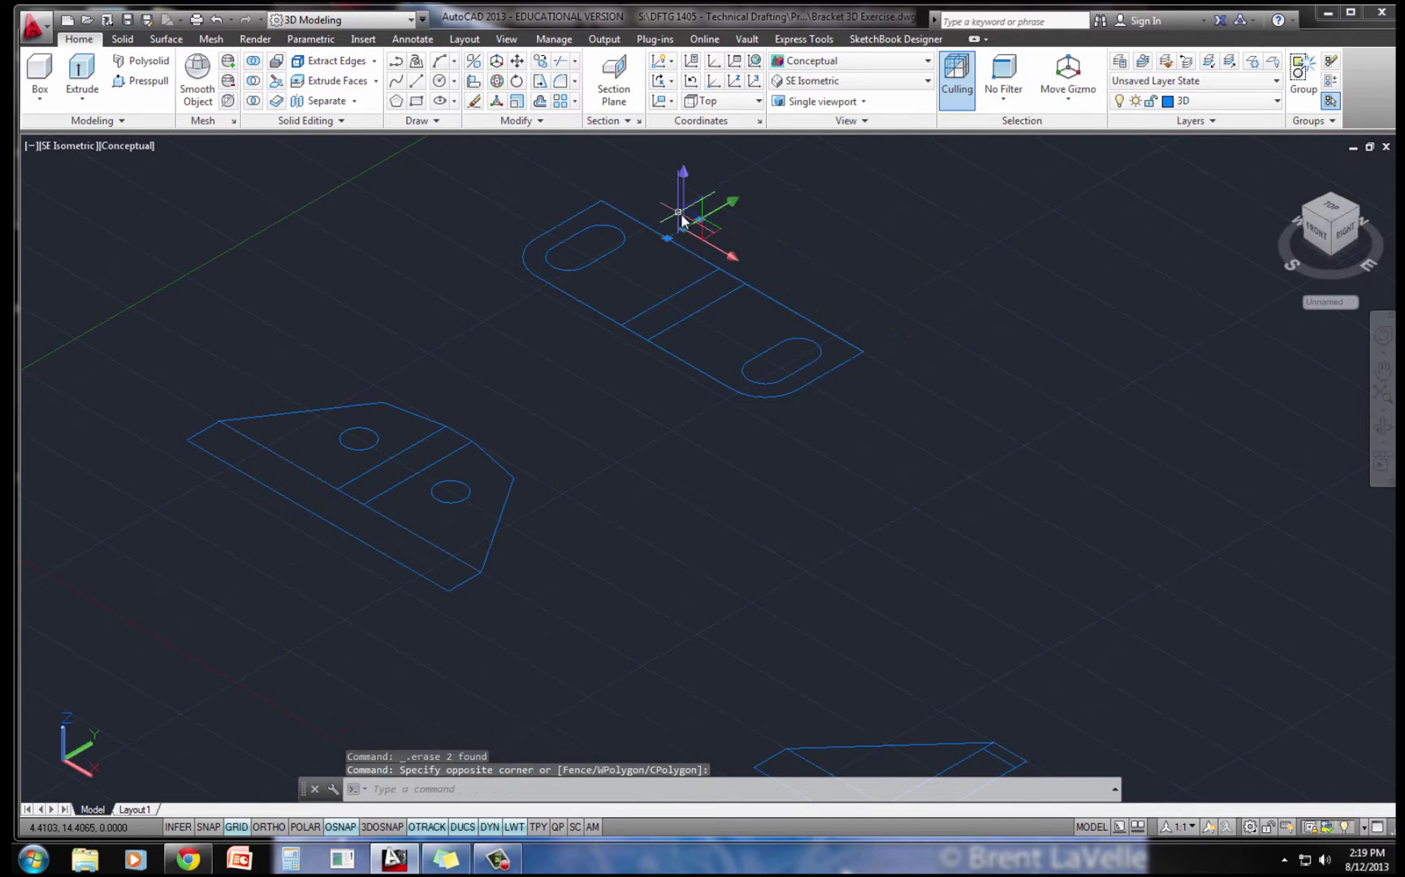
key("Delete")
left_click(728, 328)
left_click(656, 289)
key("Delete")
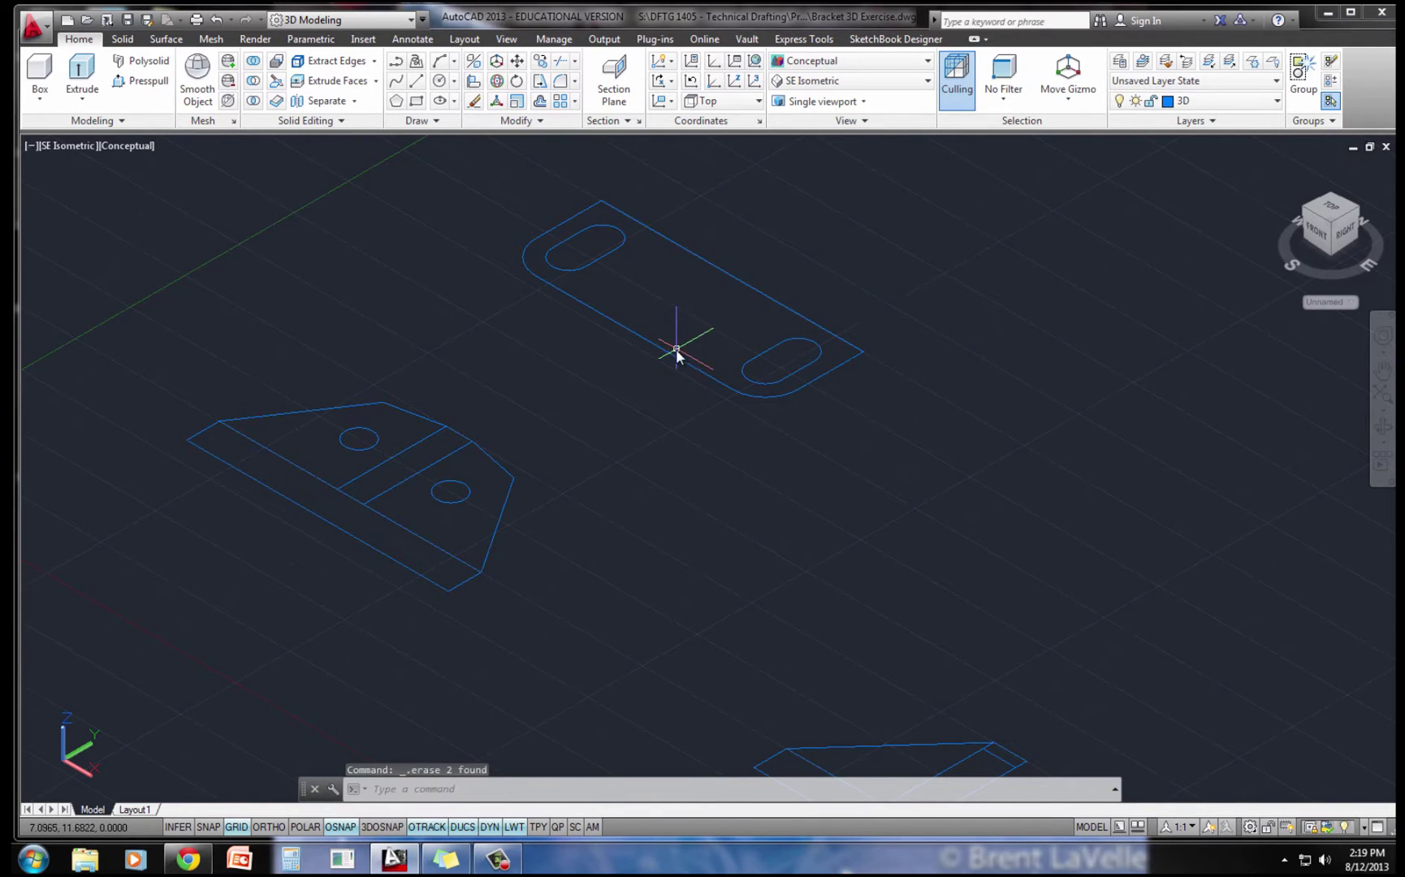
Erase the fold lines from the two-hole plate profile
middle_click_drag(678, 351, 697, 318)
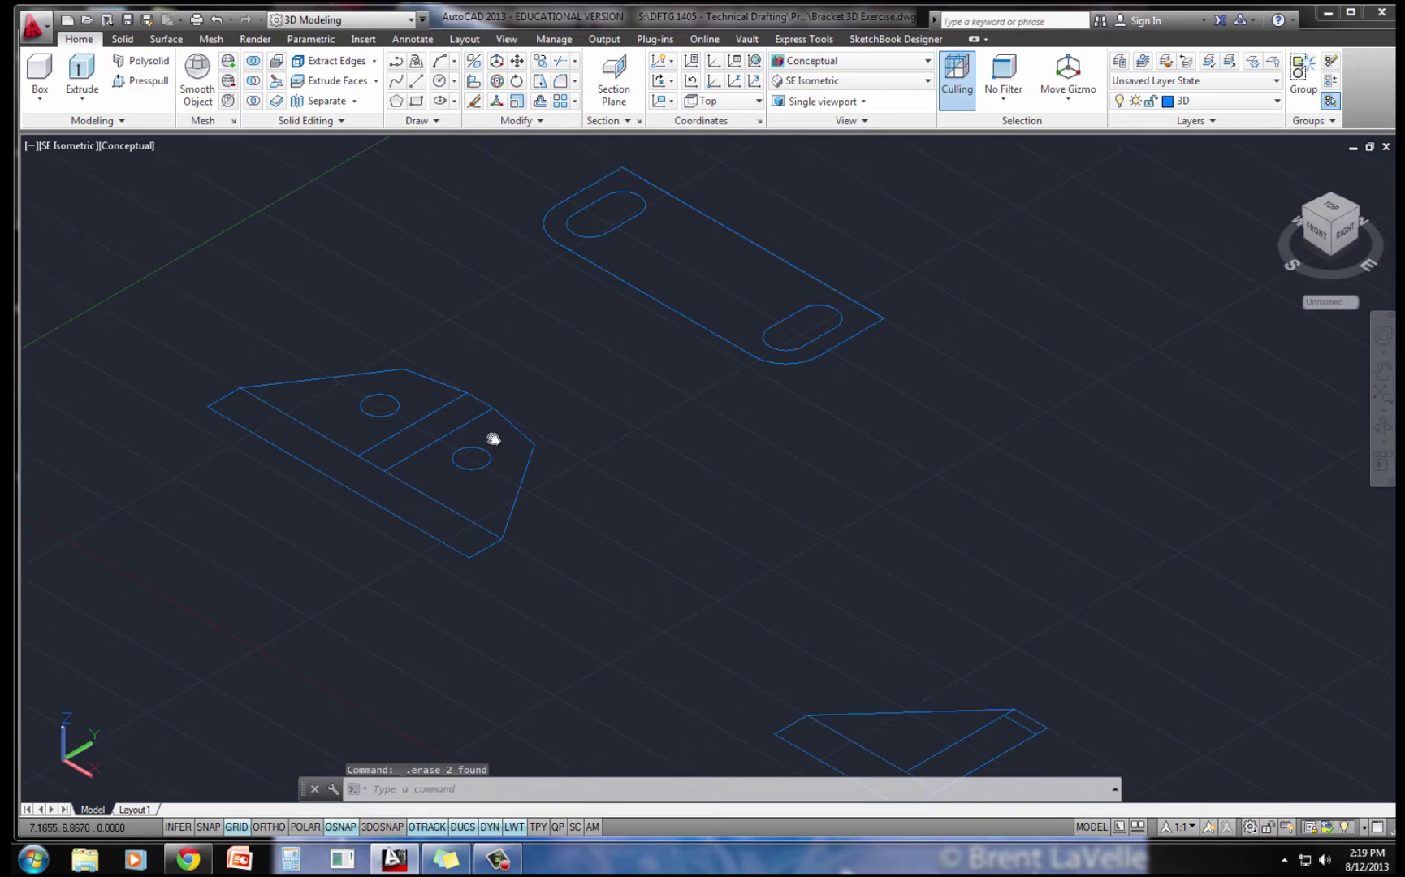
middle_click_drag(493, 438, 509, 416)
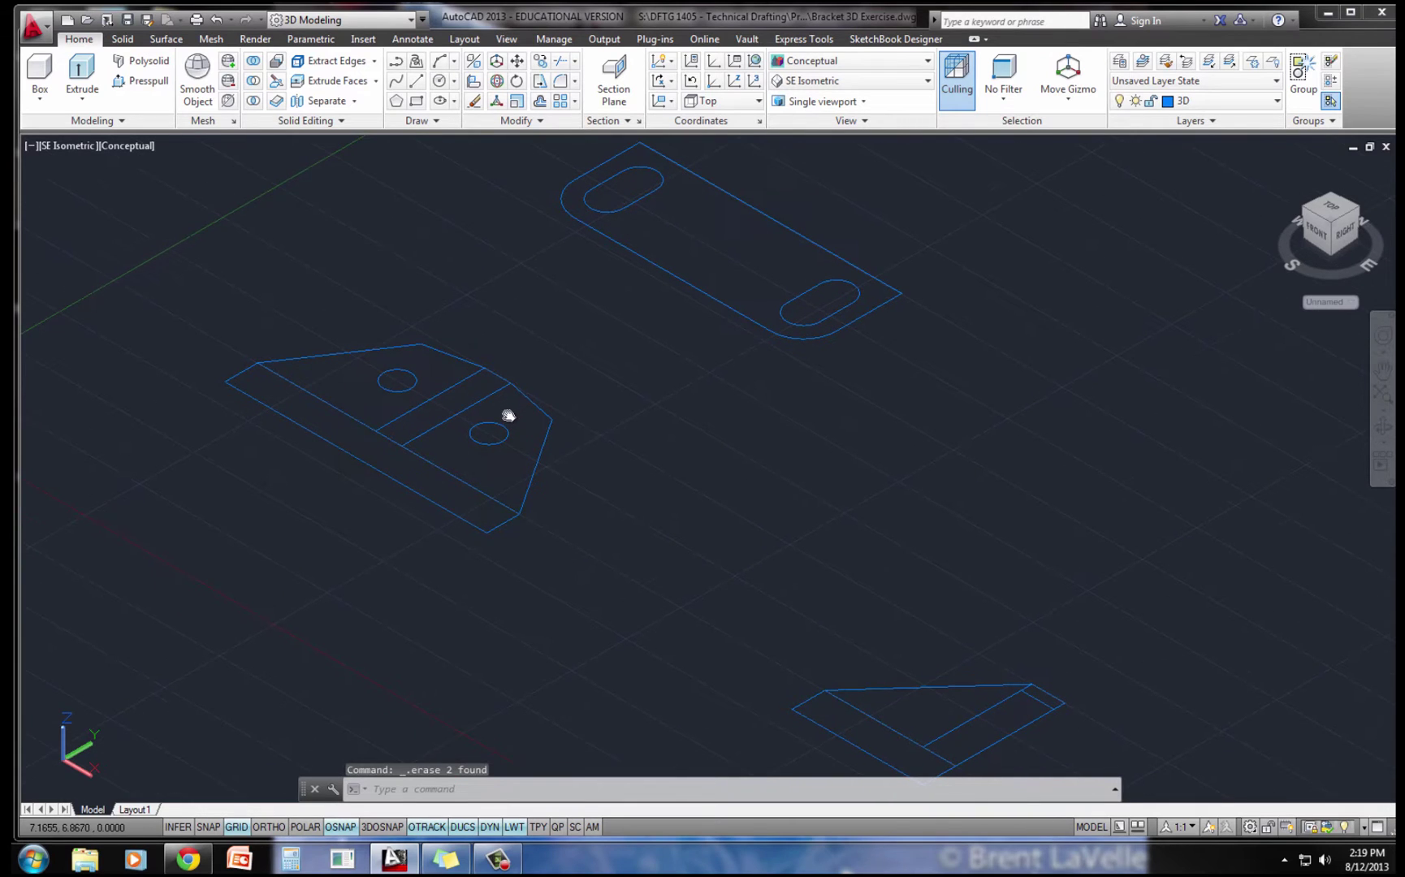
left_click(408, 463)
left_click(385, 416)
key("Delete")
Erase the extra lines from the triangular rib profile, leaving a clean gusset outline
middle_click_drag(686, 488, 662, 446)
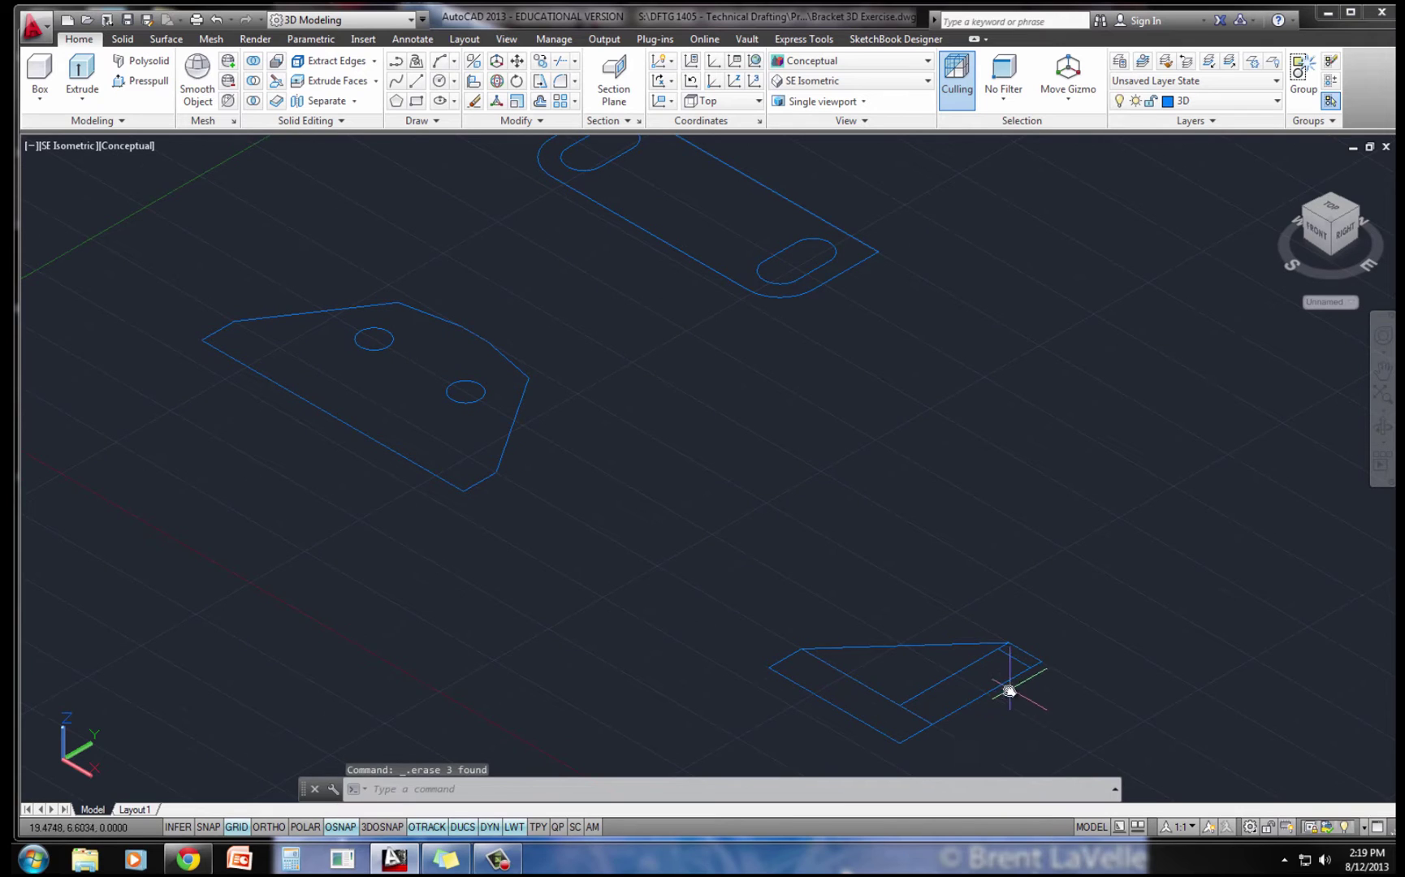
left_click(1046, 683)
left_click(1007, 627)
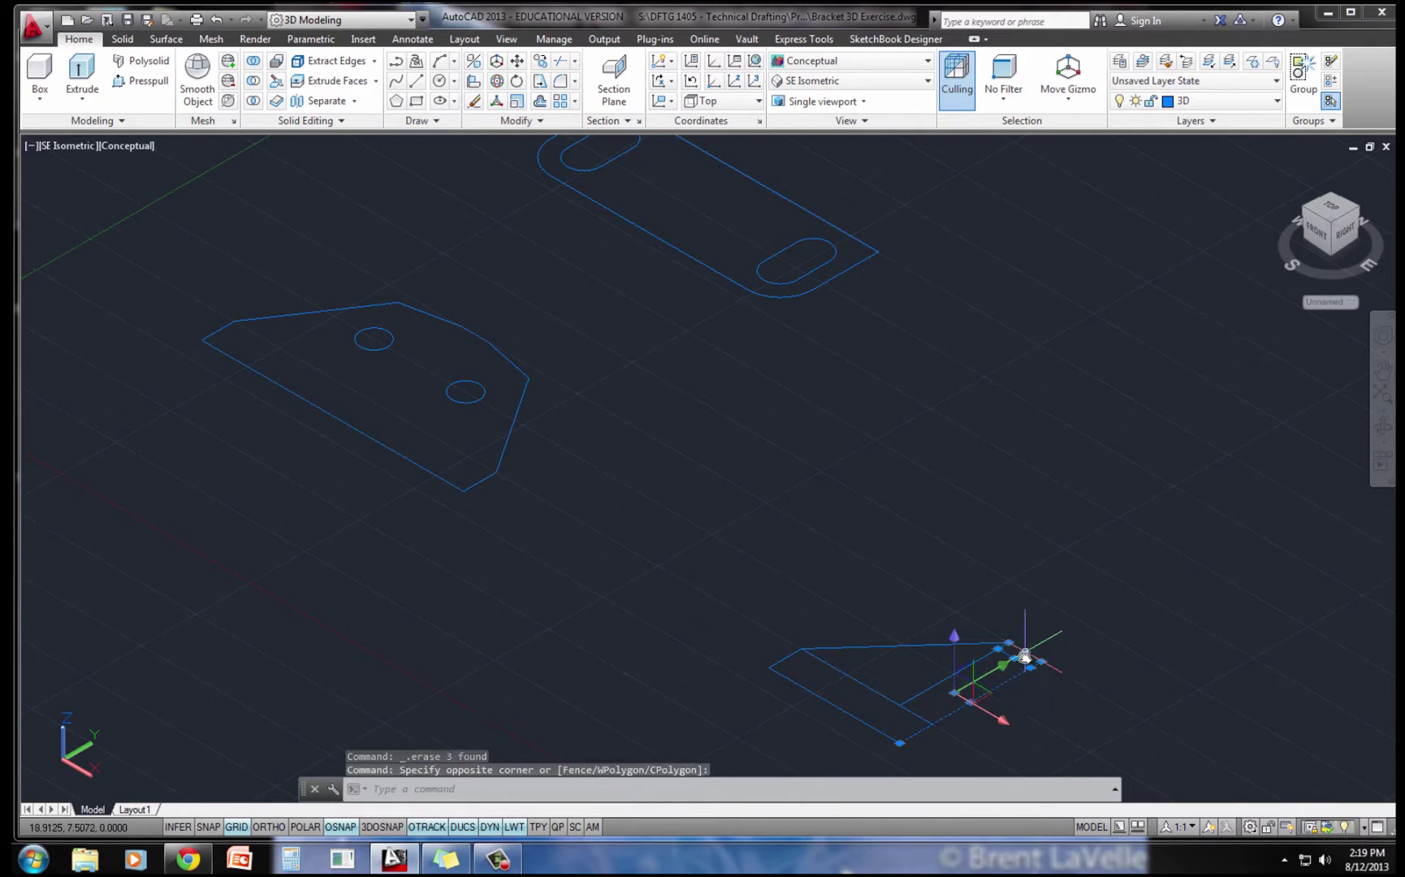
key("Delete")
left_click(923, 735)
left_click(825, 686)
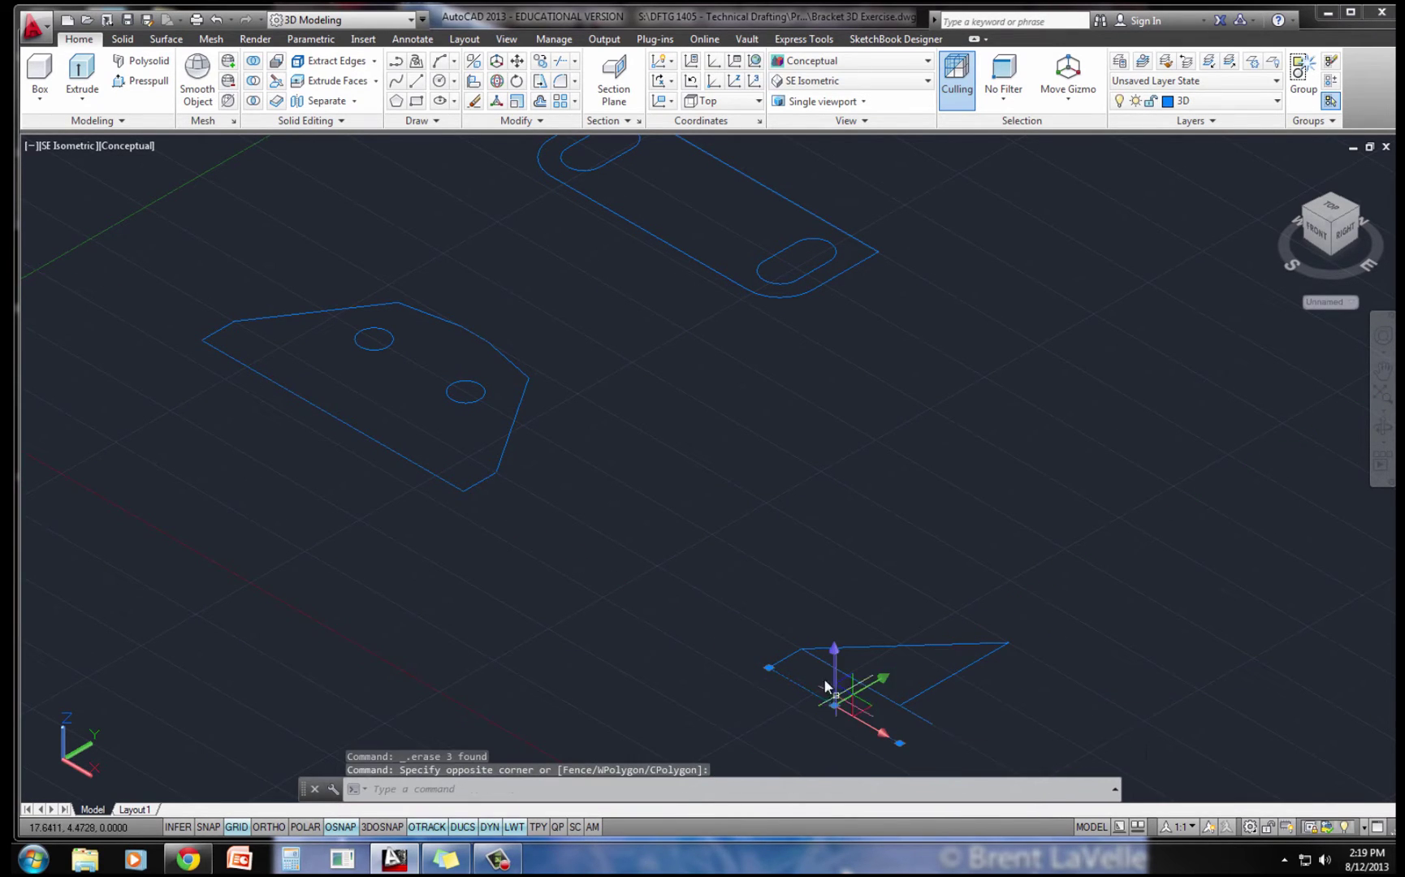
left_click(790, 654)
key("Delete")
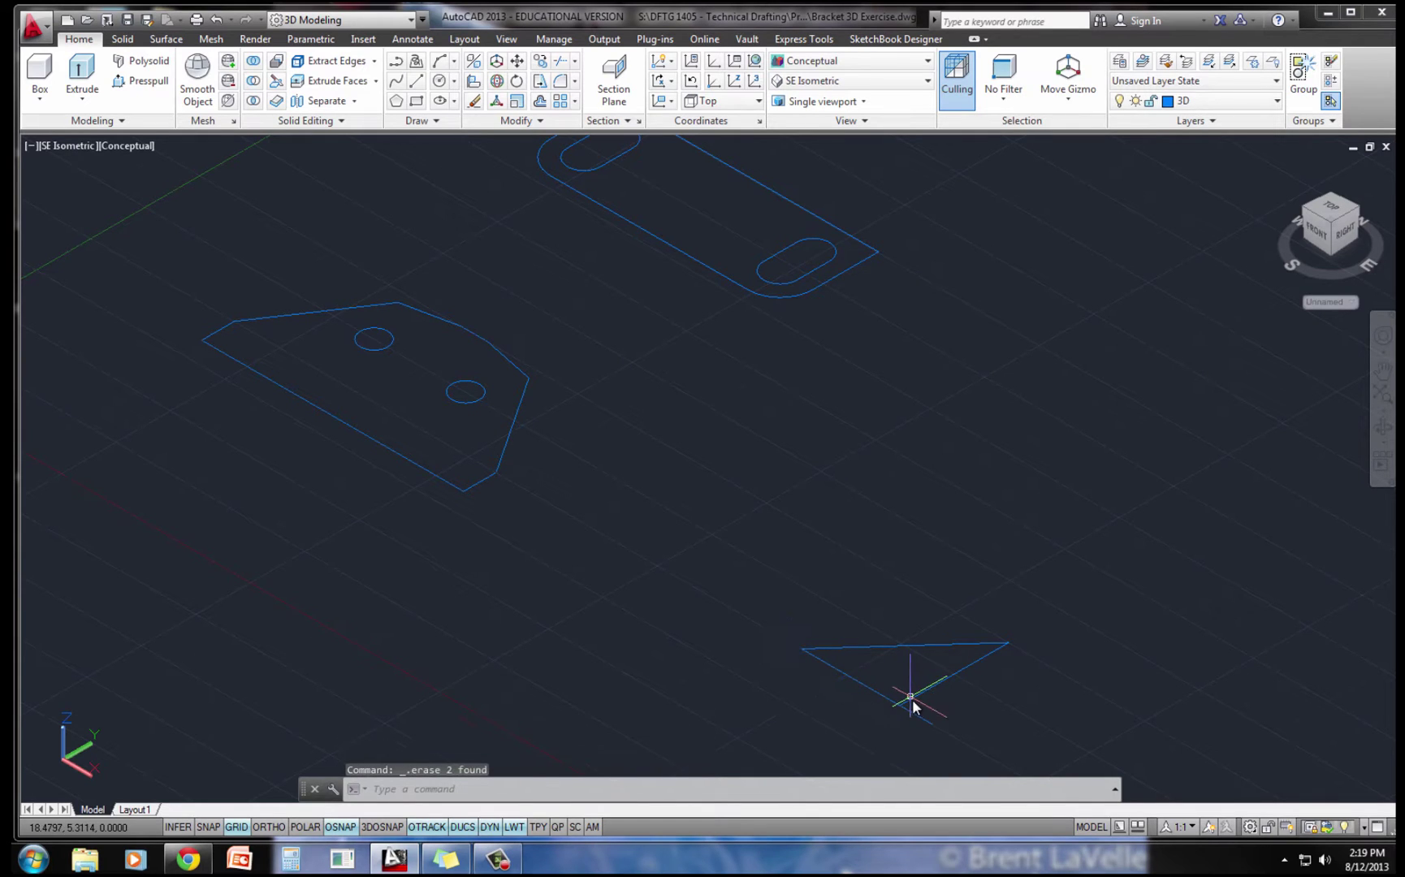
type("tr")
key("Return")
key("Return")
key("Escape")
key("Escape")
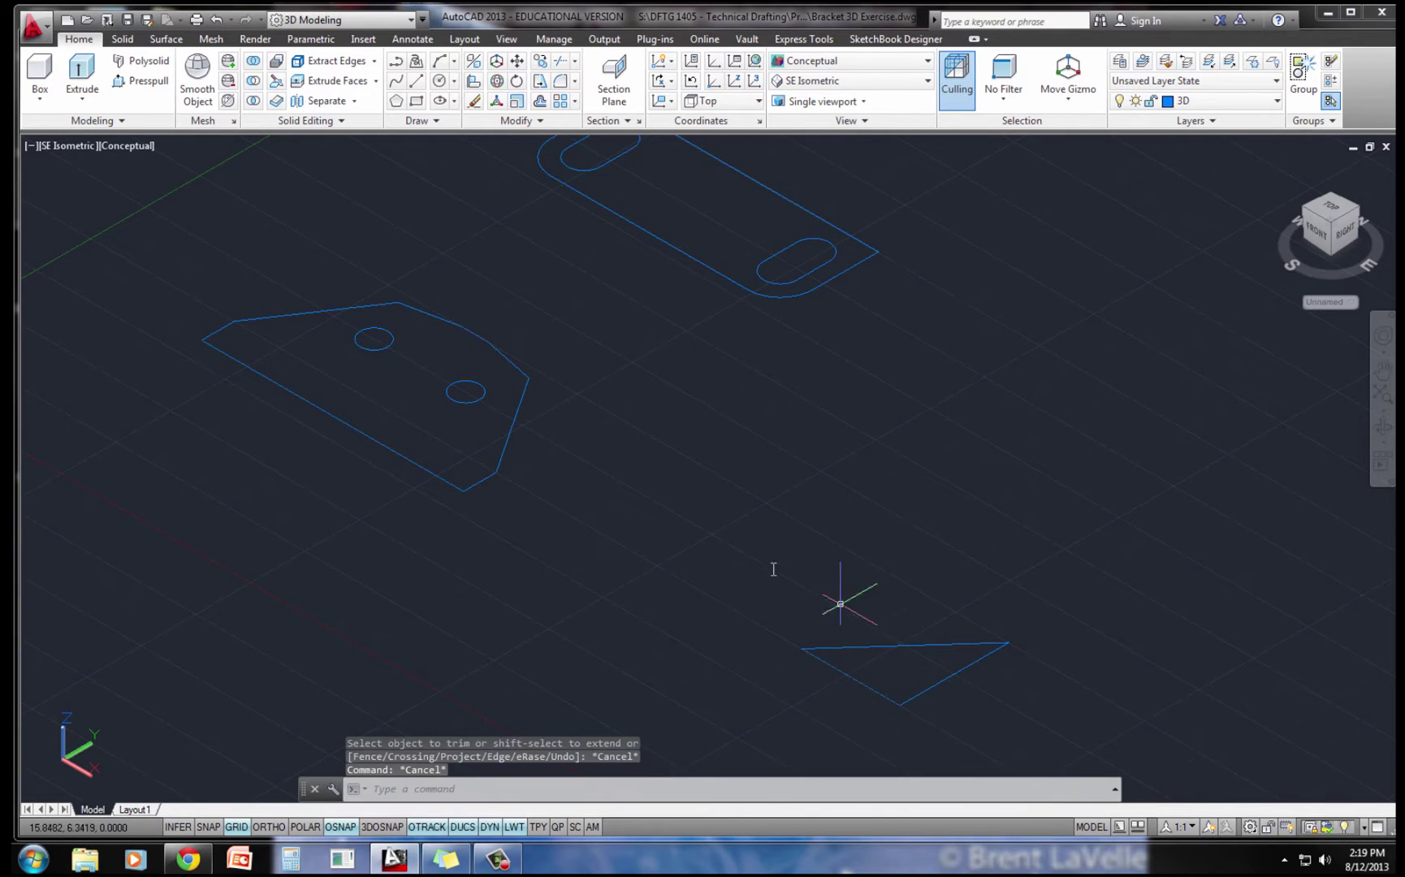
Press-pull the two-hole plate and slotted plate profiles to 0.75 thick
middle_click_drag(718, 564, 715, 593)
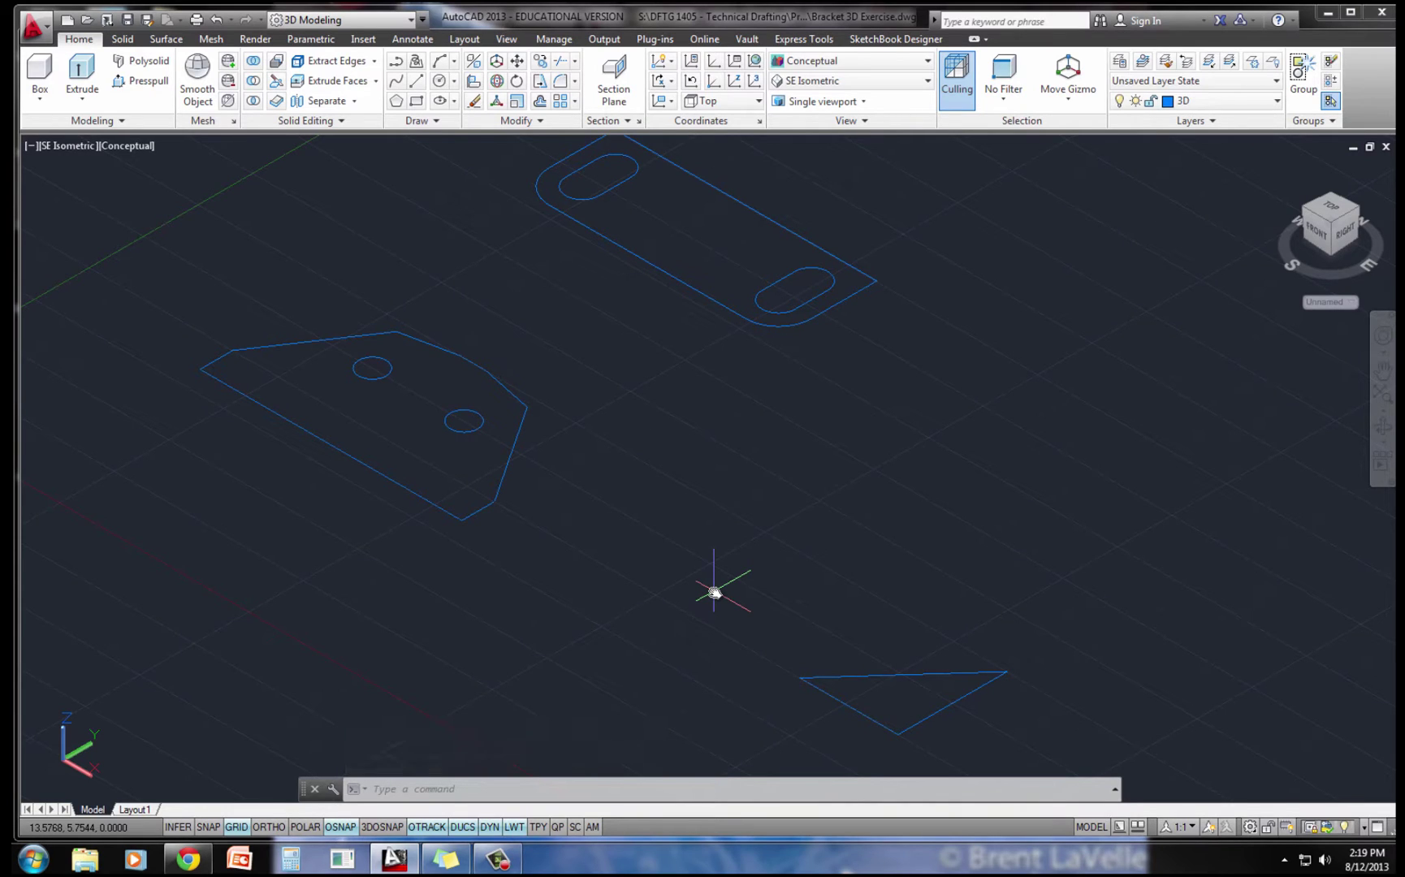
middle_click_drag(696, 552, 672, 564)
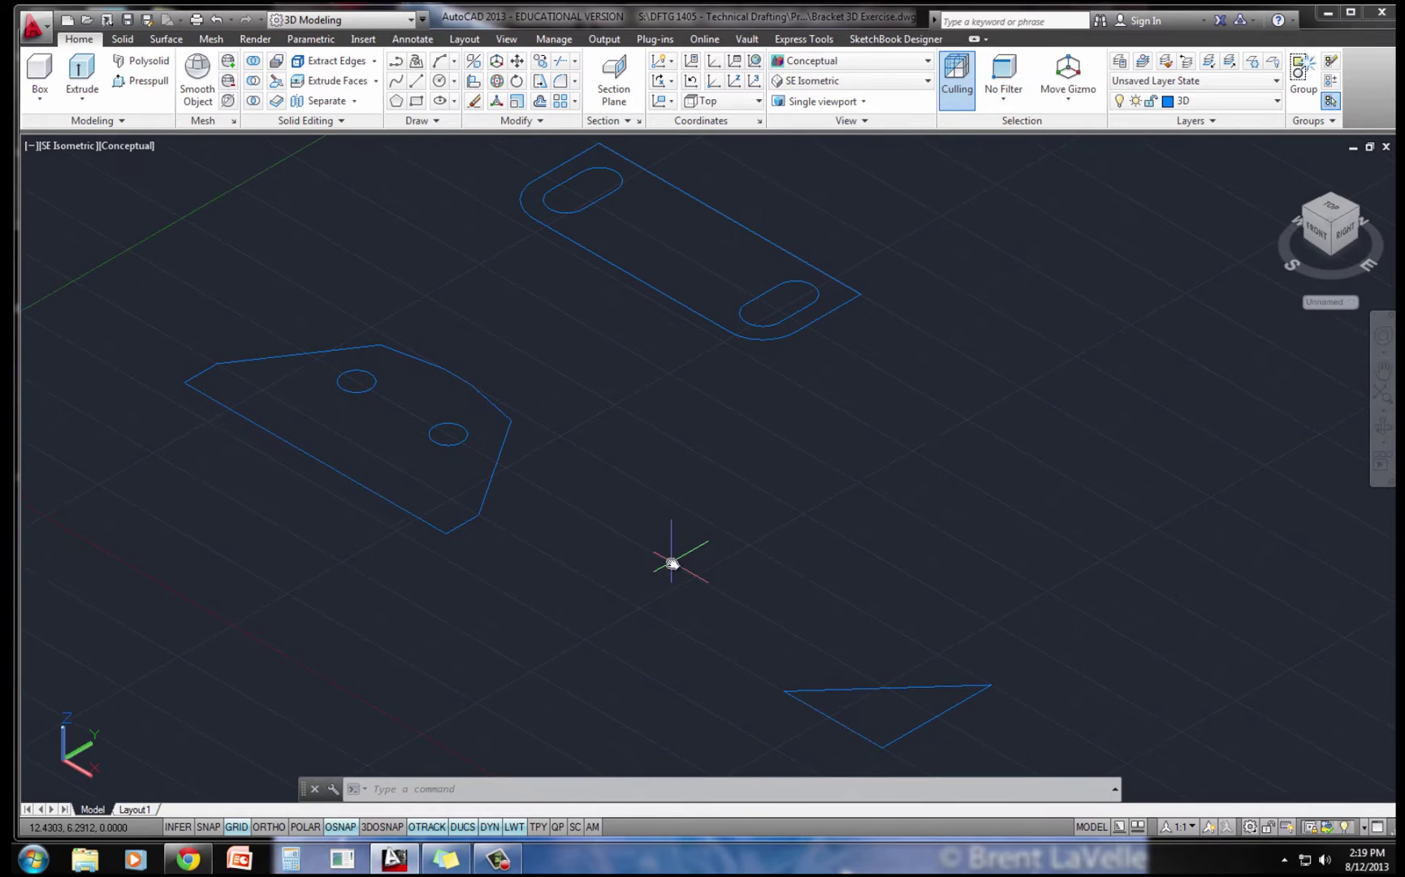
left_click(154, 83)
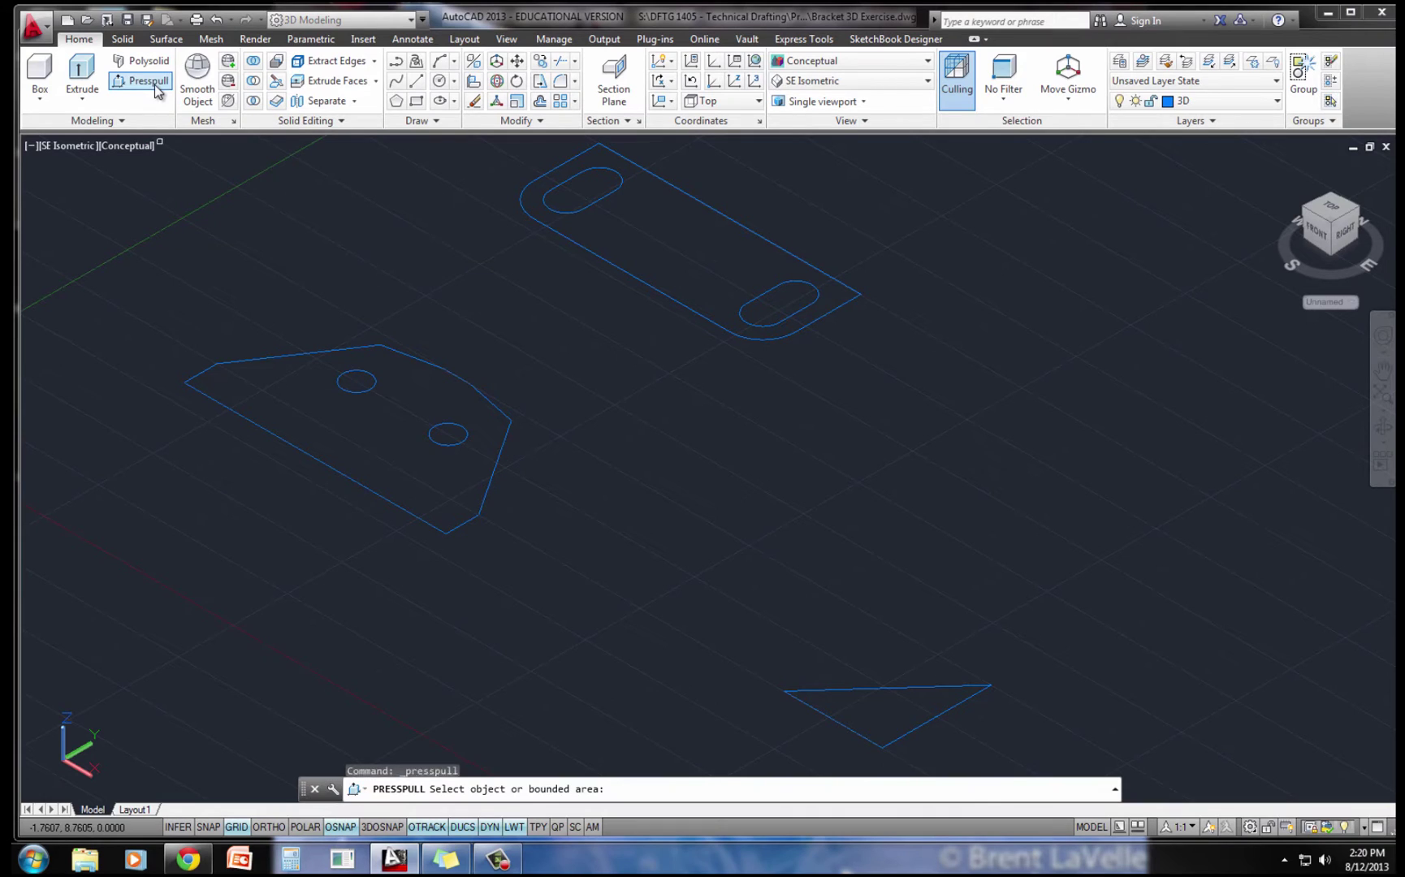
left_click(366, 435)
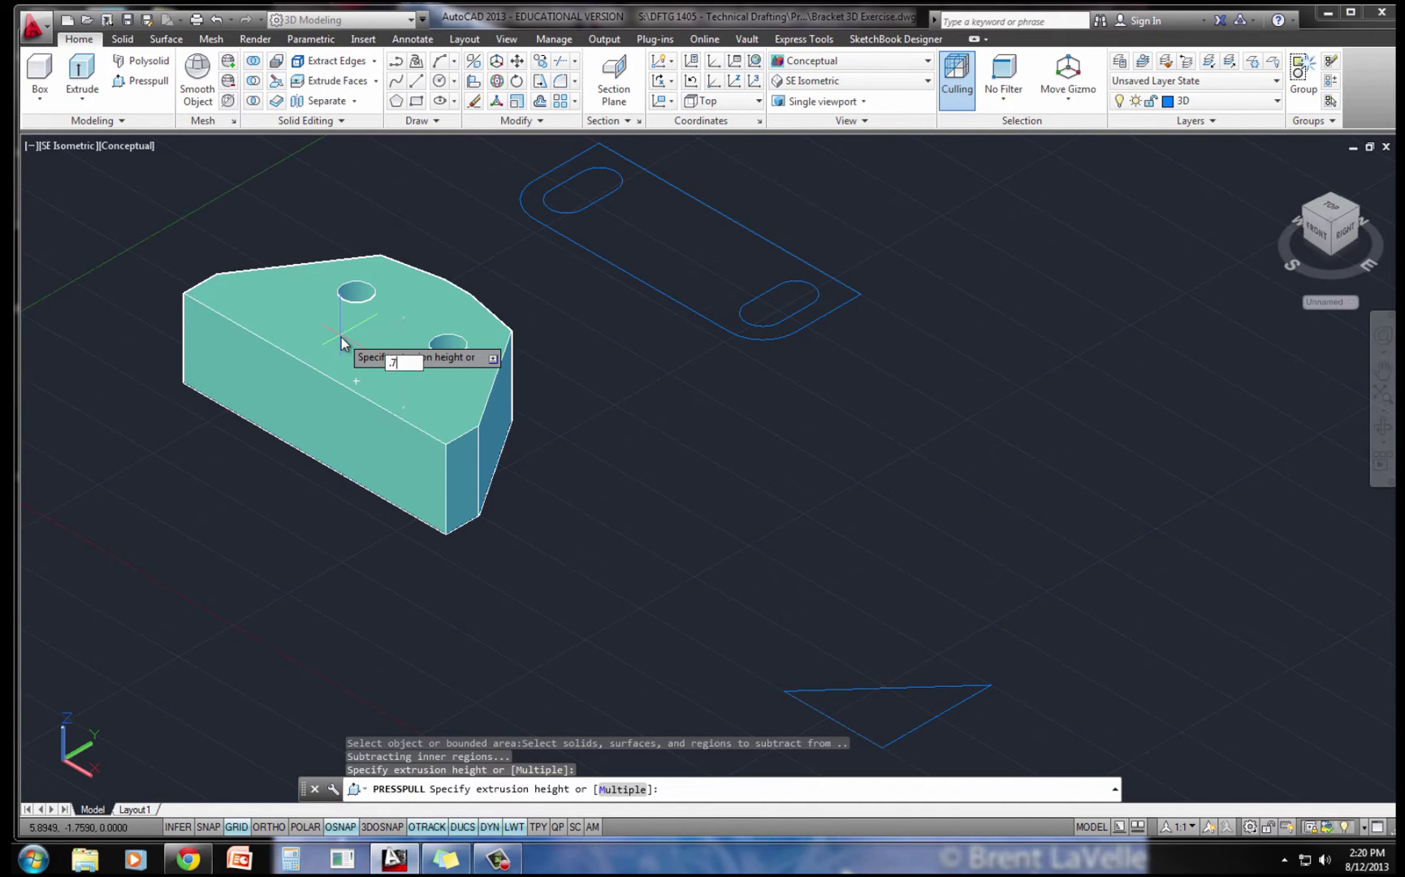
key("Return")
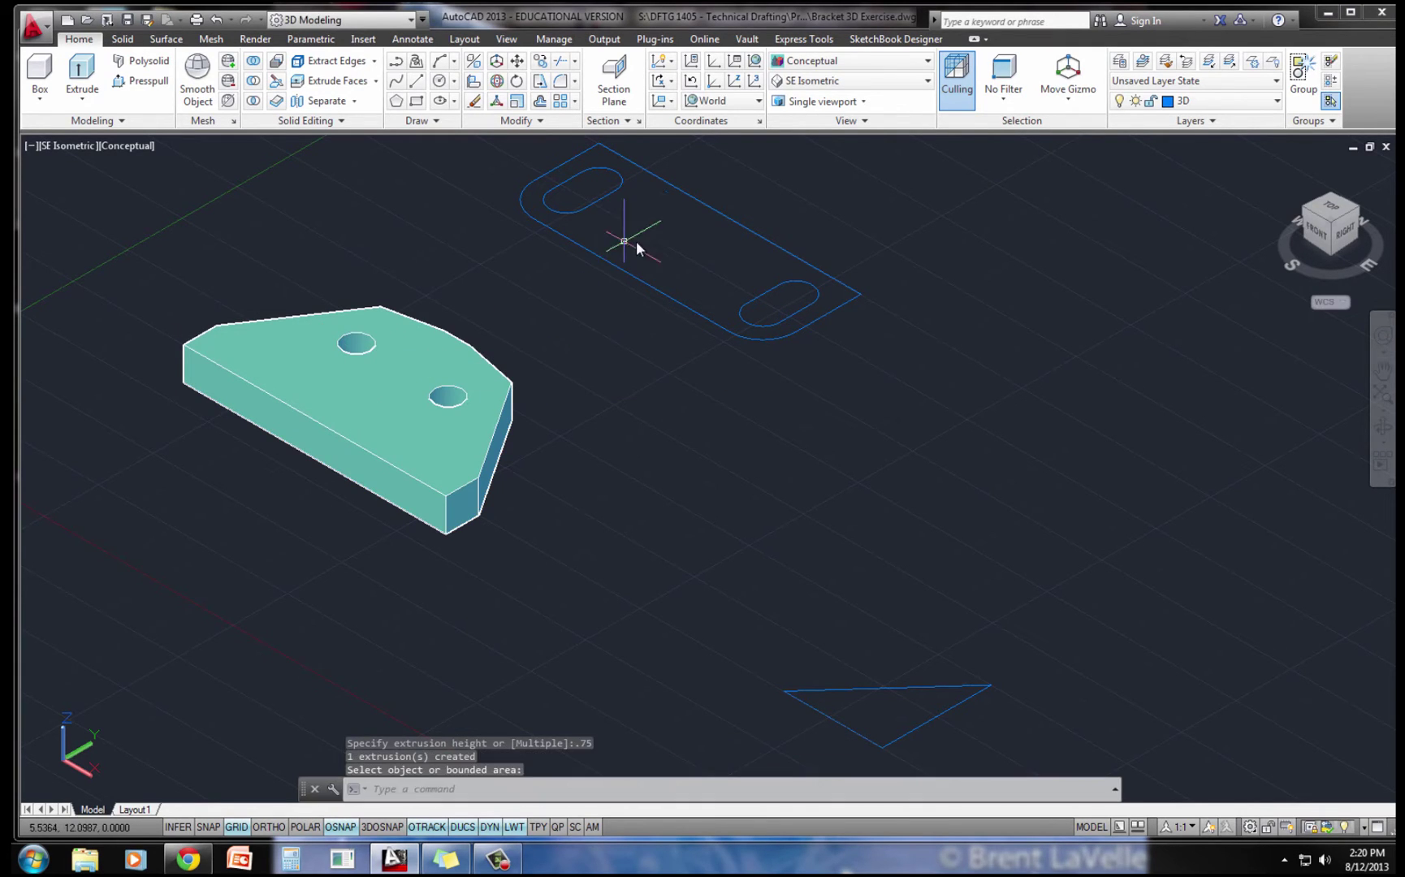
left_click(658, 243)
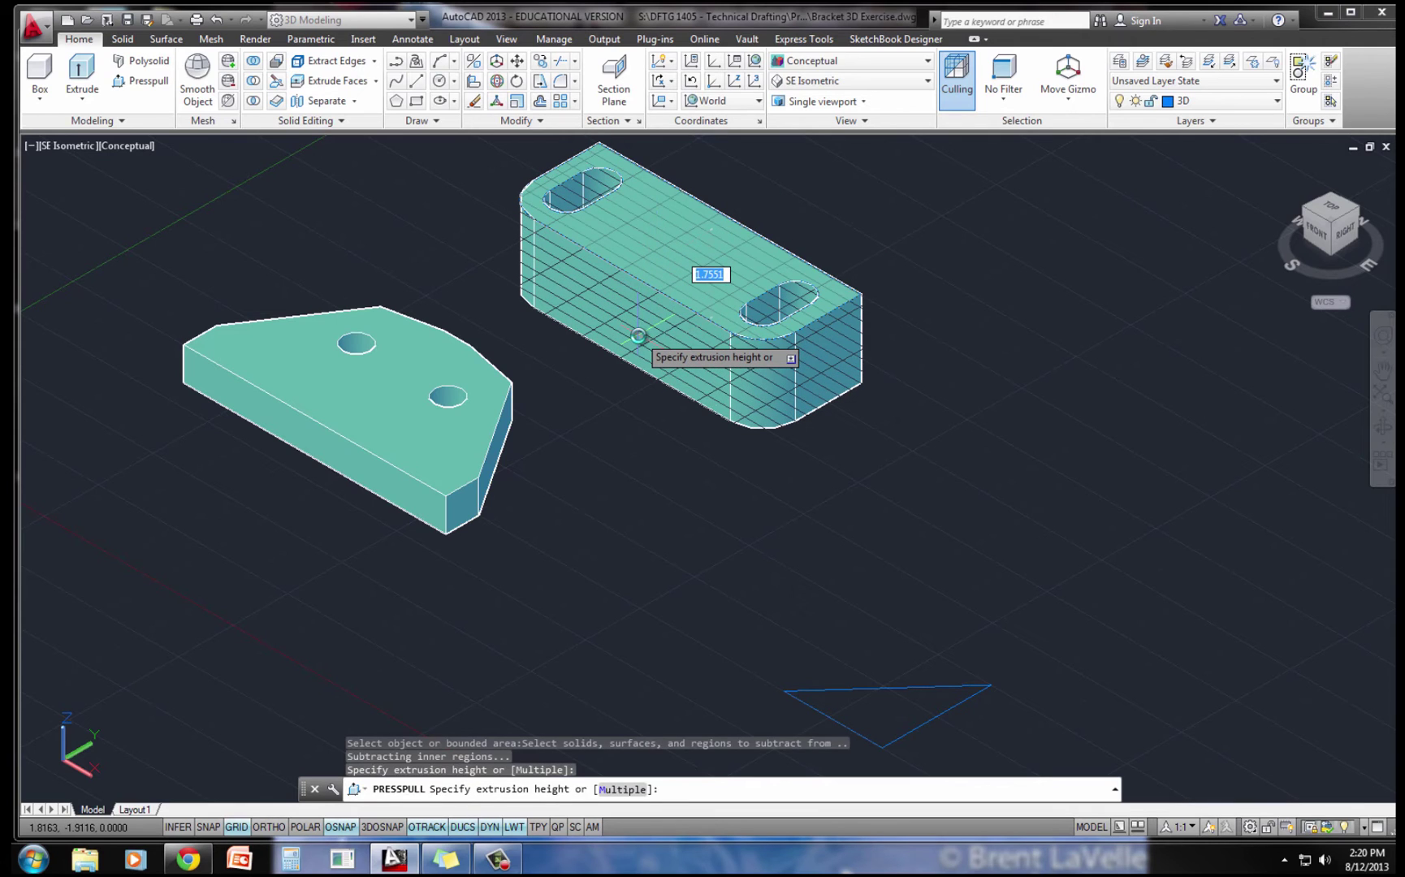
key("Return")
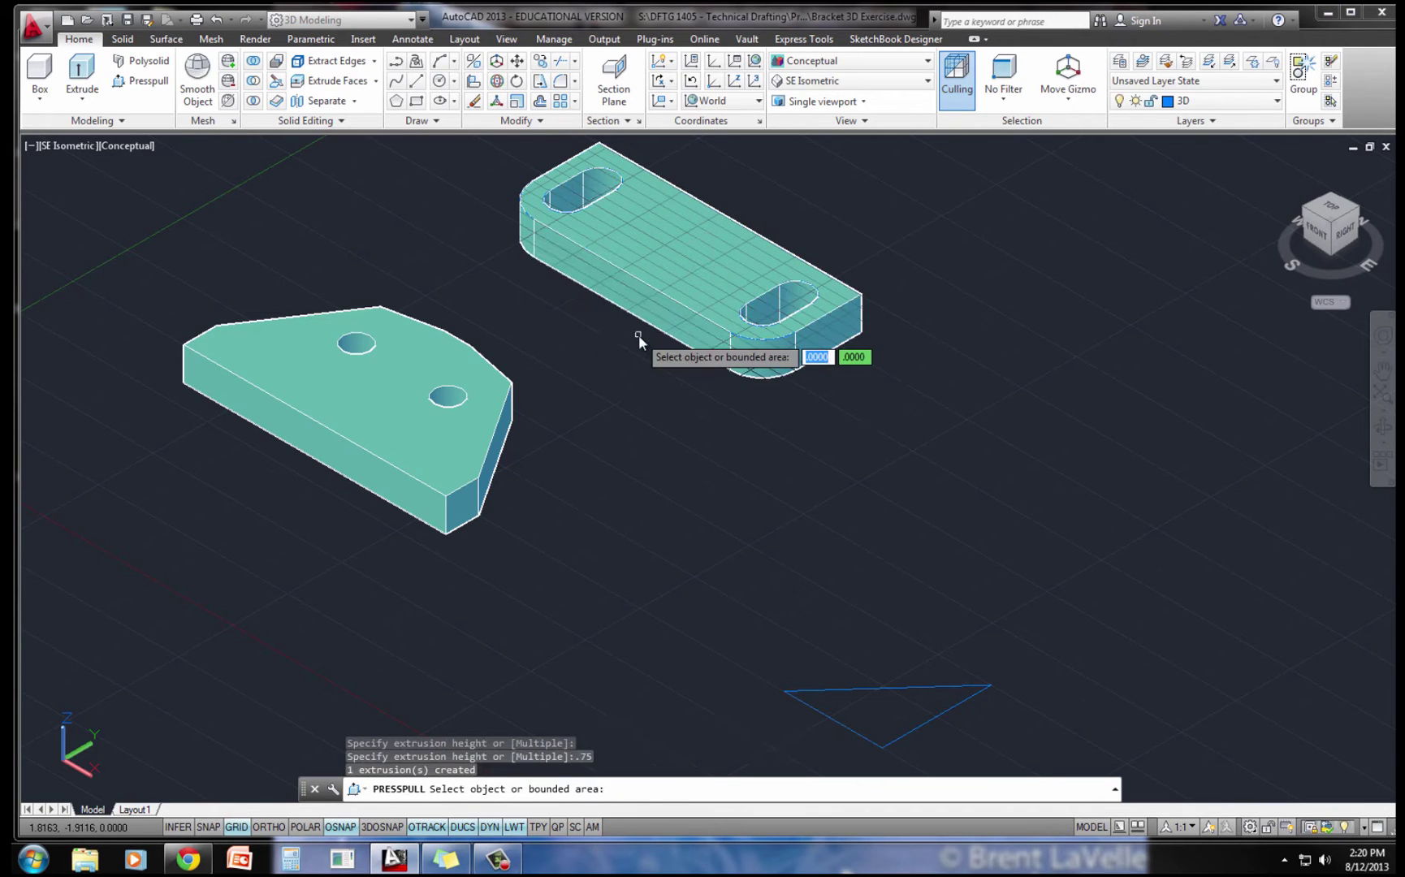
Press-pull the triangle profile into a 0.6-thick solid rib
left_click(885, 710)
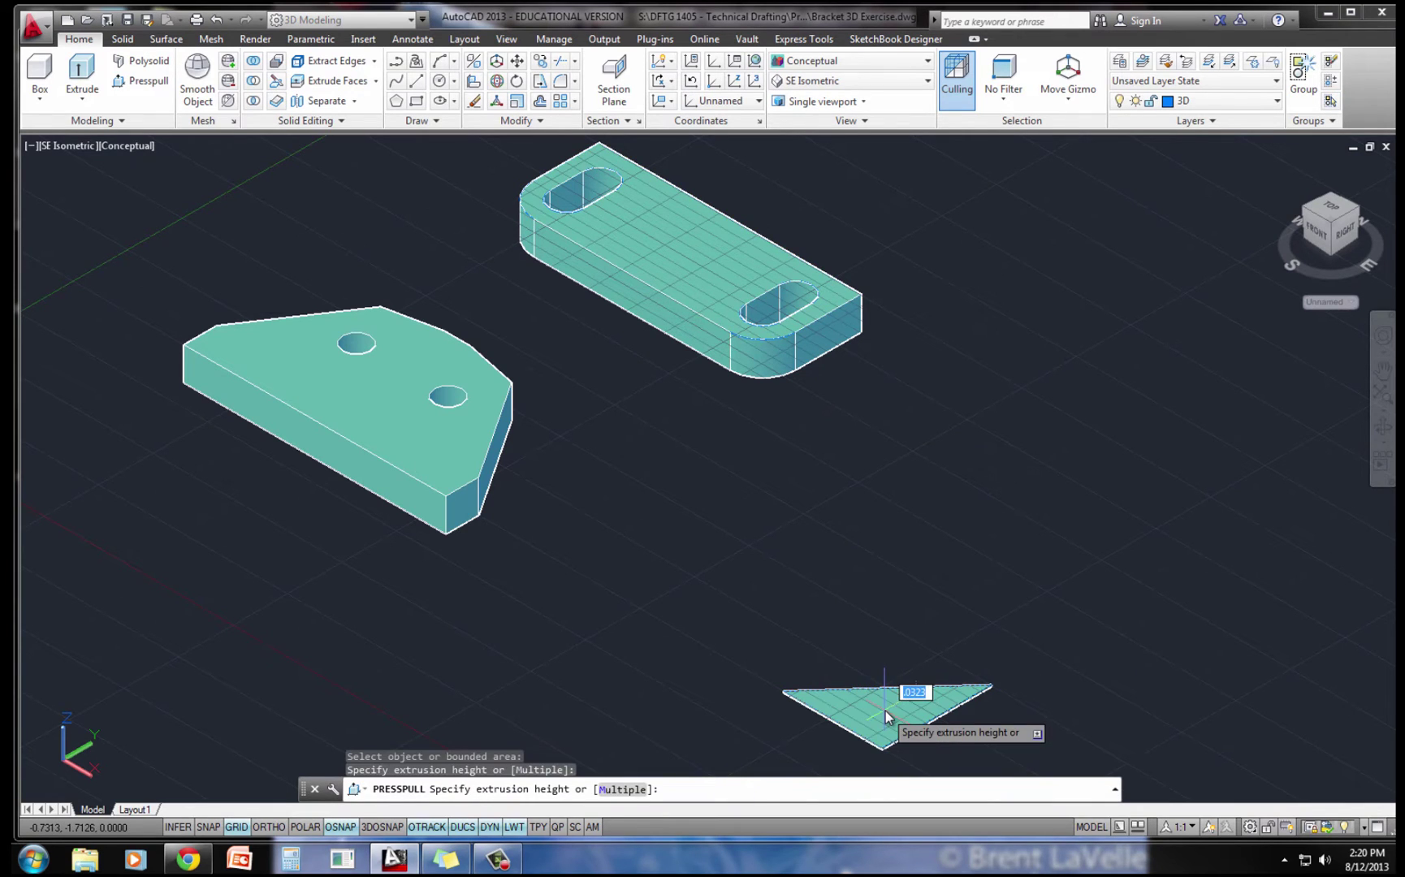
type(".6")
key("Return")
middle_click_drag(797, 565, 769, 555)
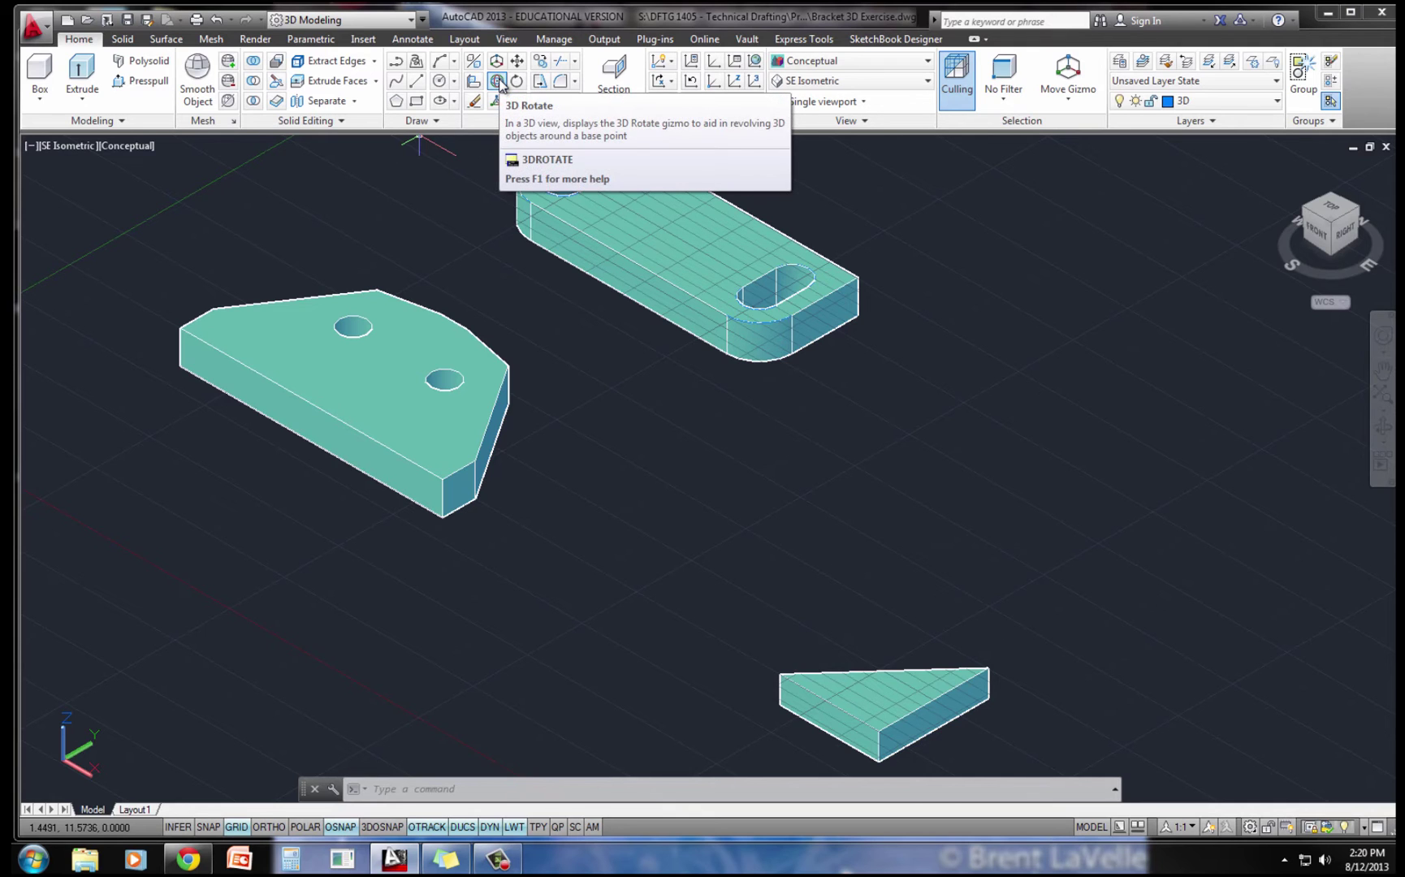
3D-rotate the two-hole plate and triangular rib 90 degrees about the gizmo axis
left_click(499, 83)
left_click(439, 389)
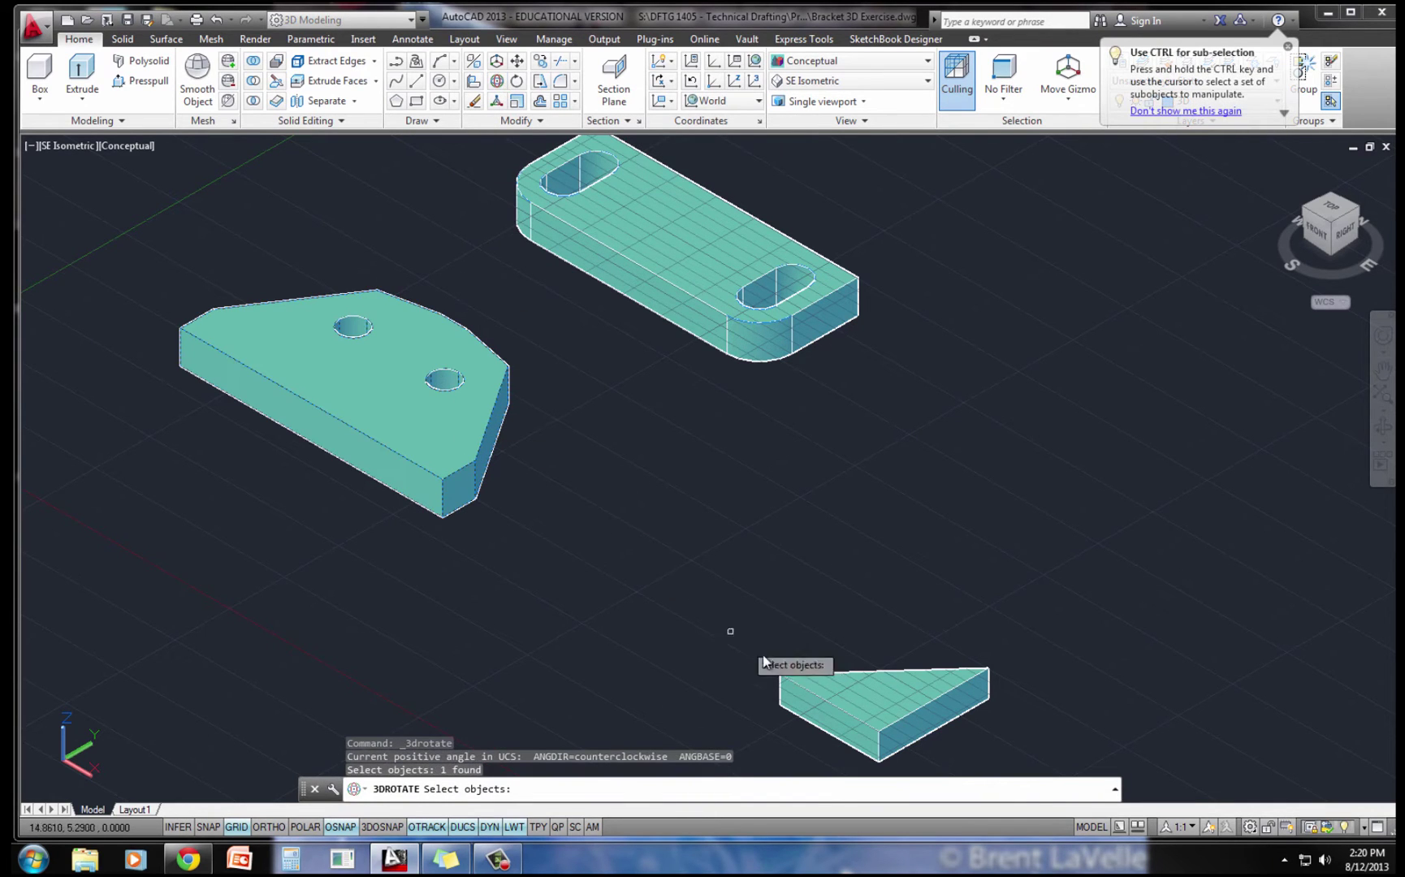
left_click(837, 703)
key("Return")
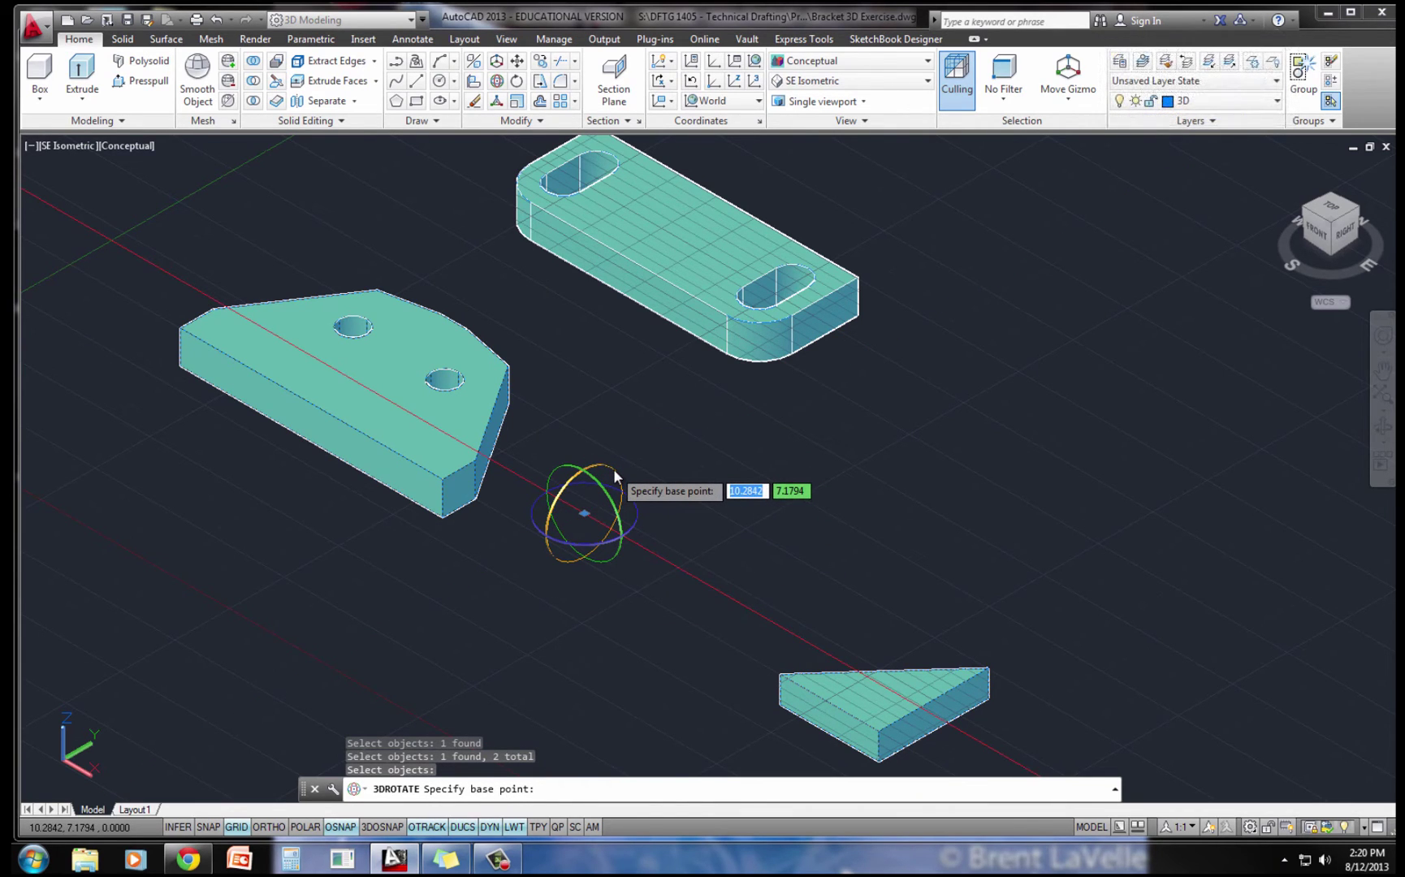
left_click(614, 468)
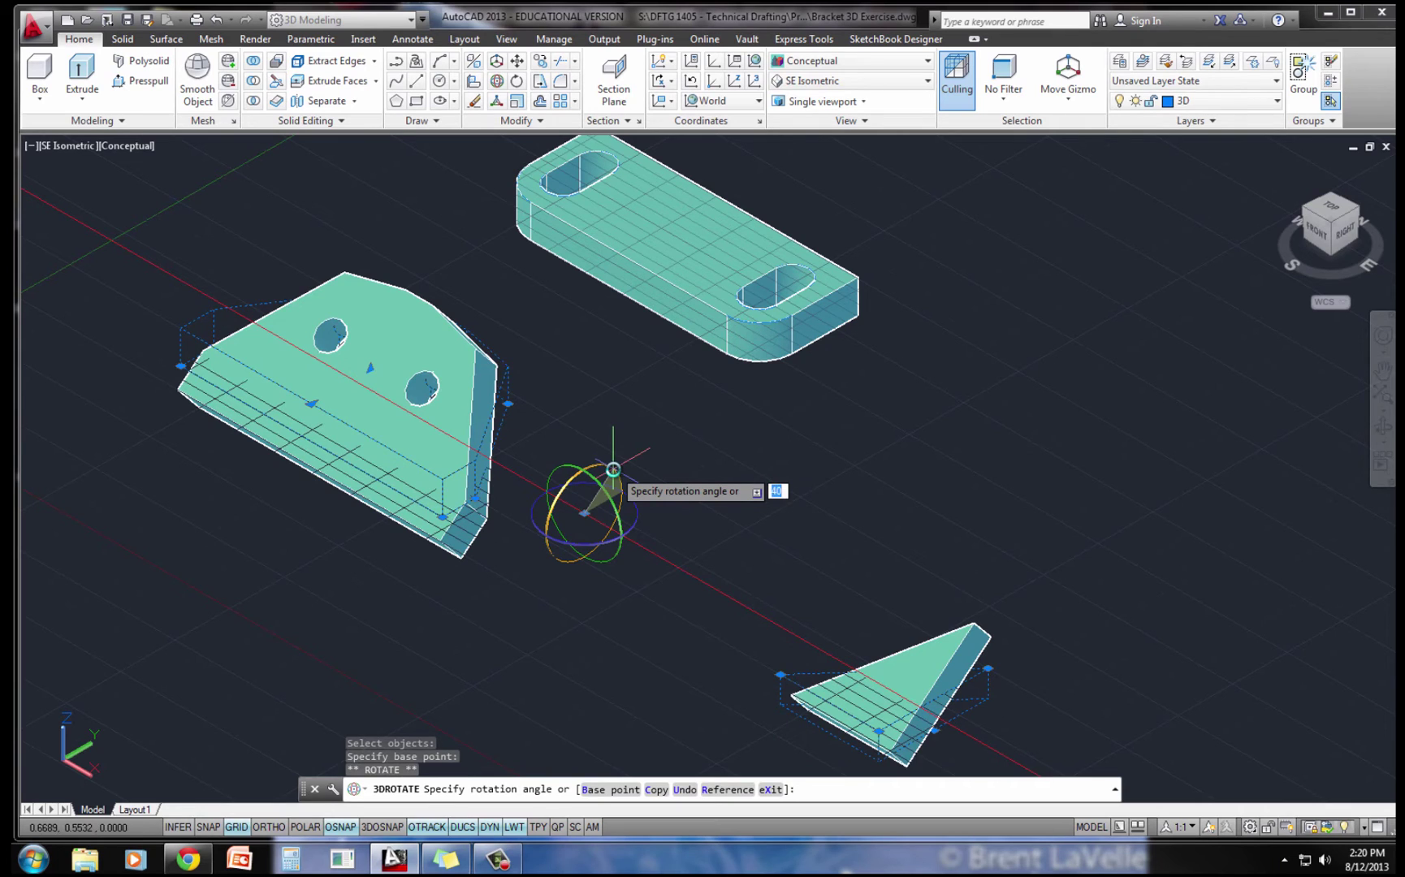
key("Return")
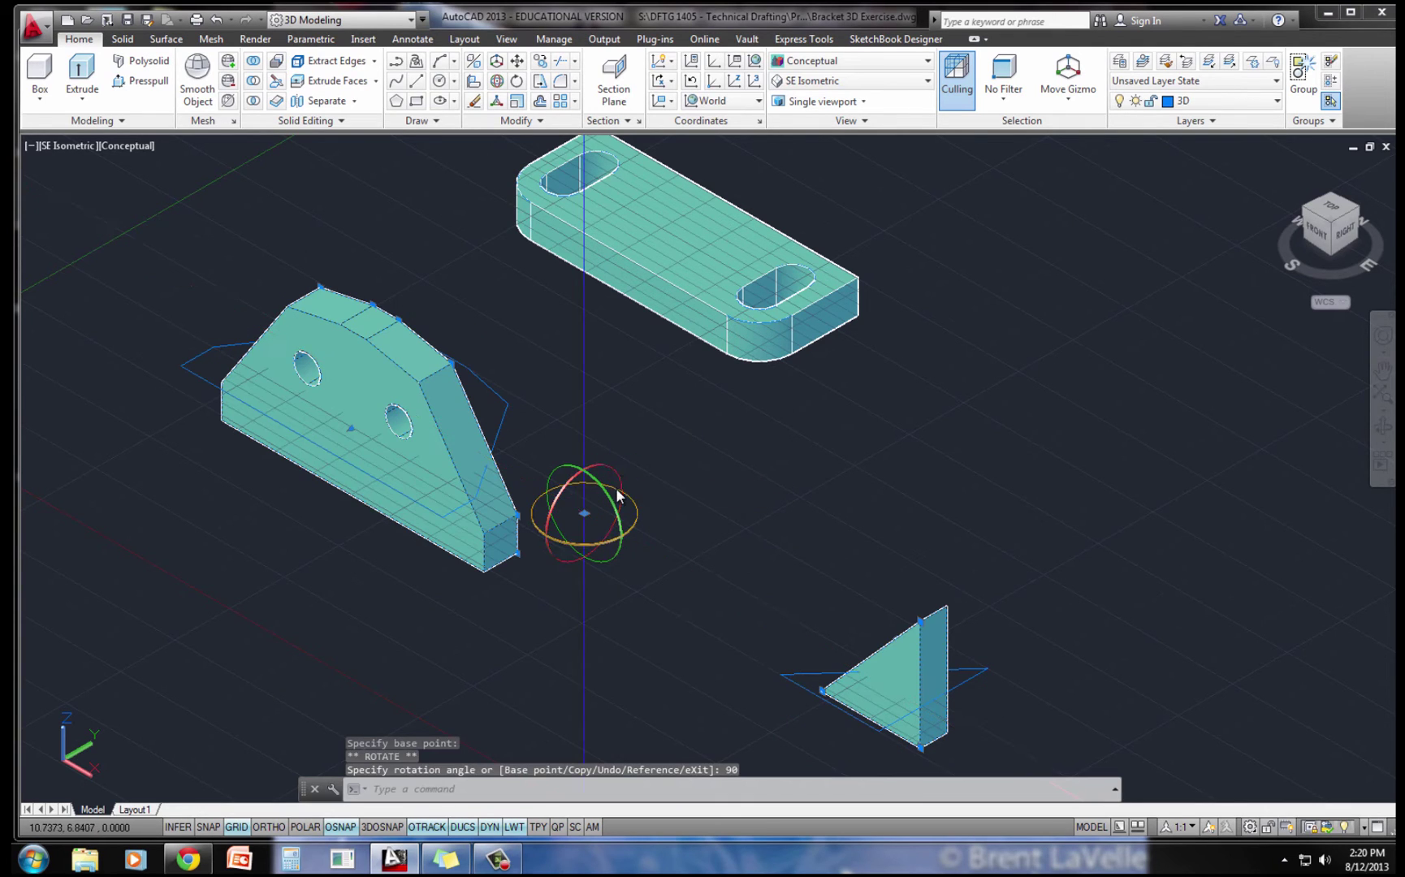
key("Escape")
key("Escape")
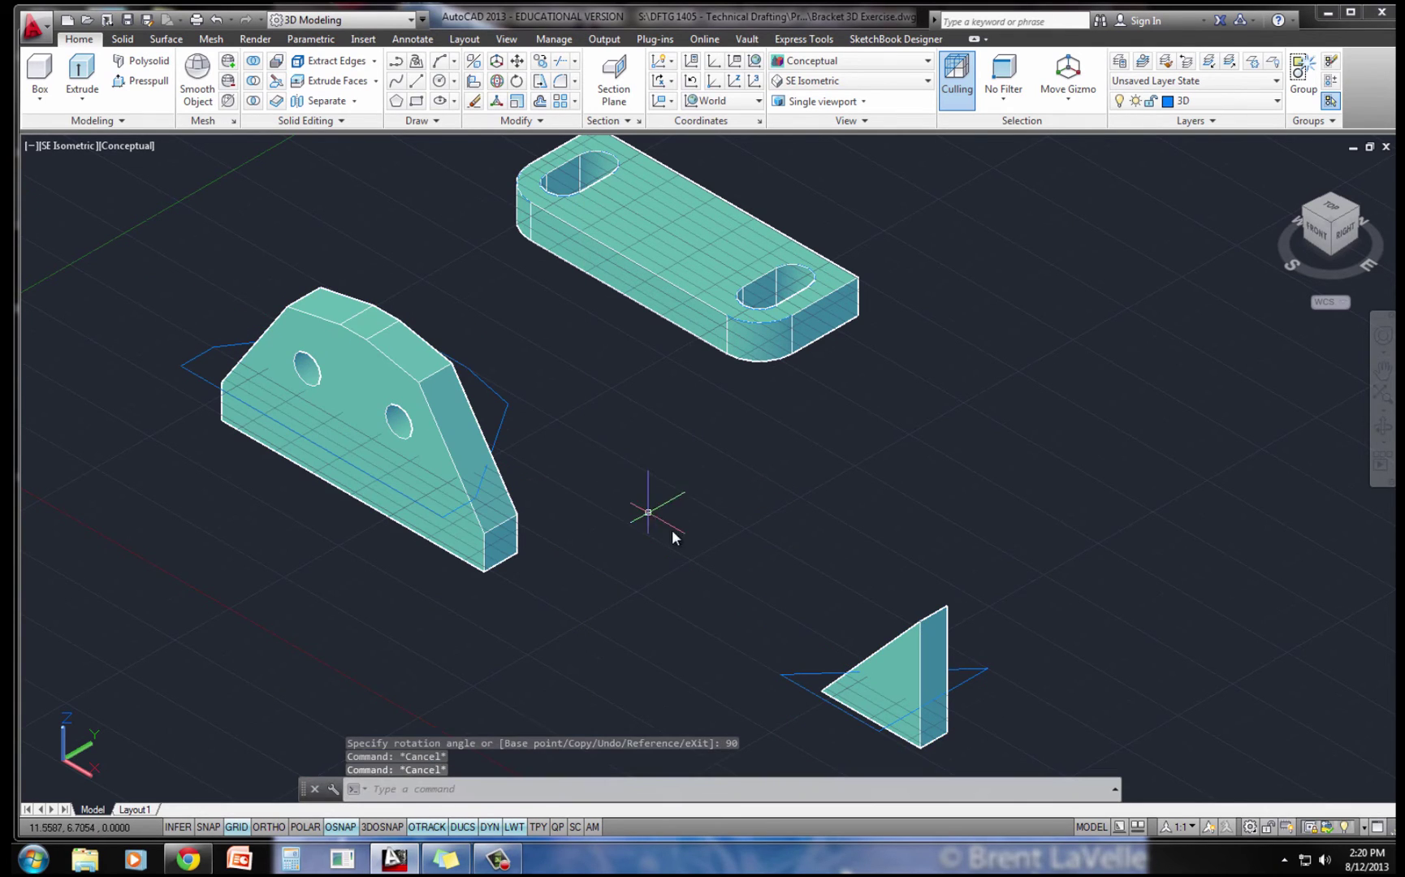
Rotate the triangular rib again, undoing the first attempt, so it stands upright
key("Return")
left_click(905, 643)
key("Return")
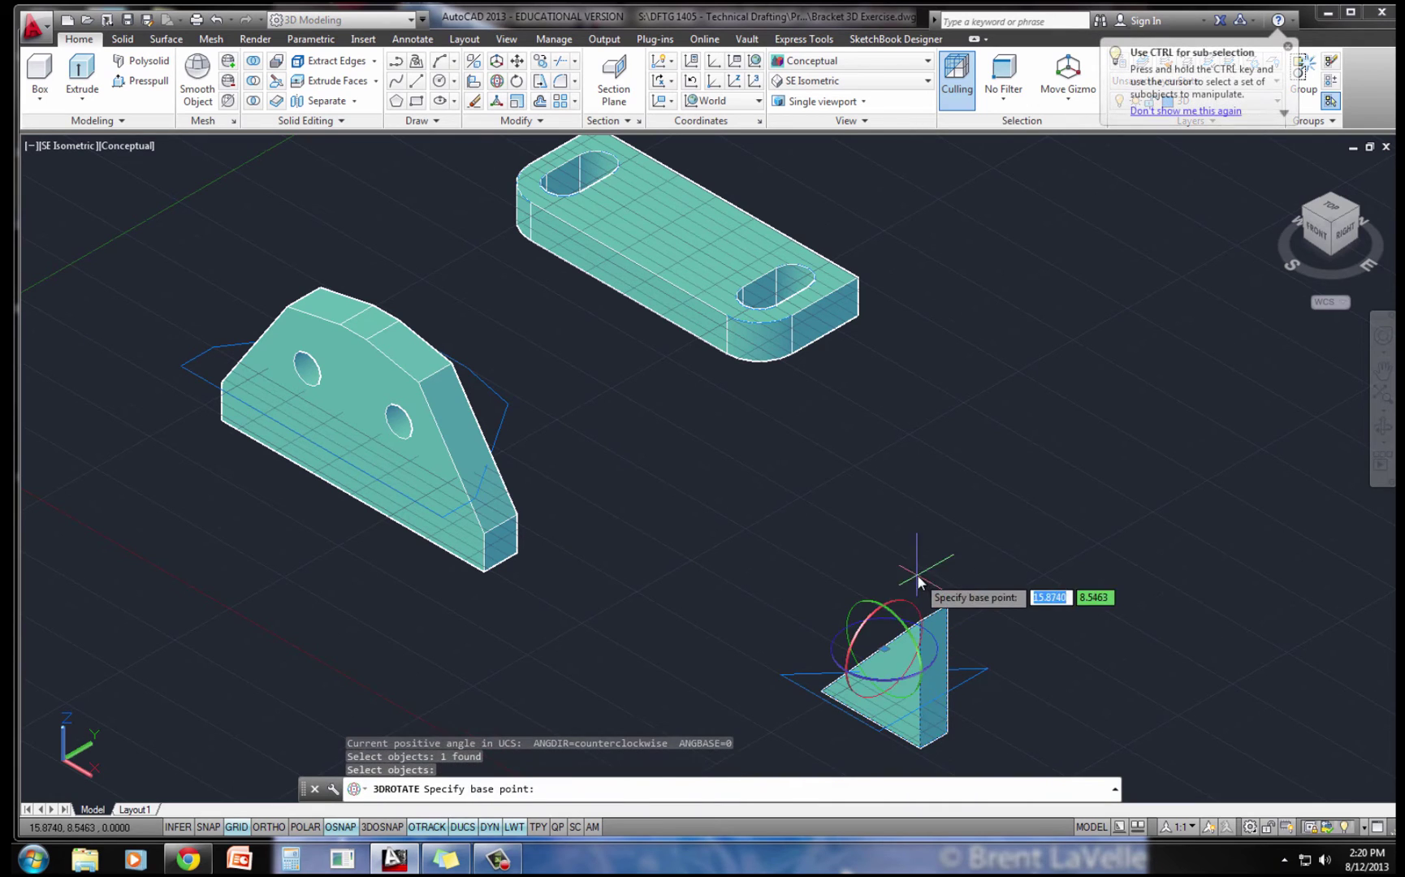
left_click(836, 649)
key("Return")
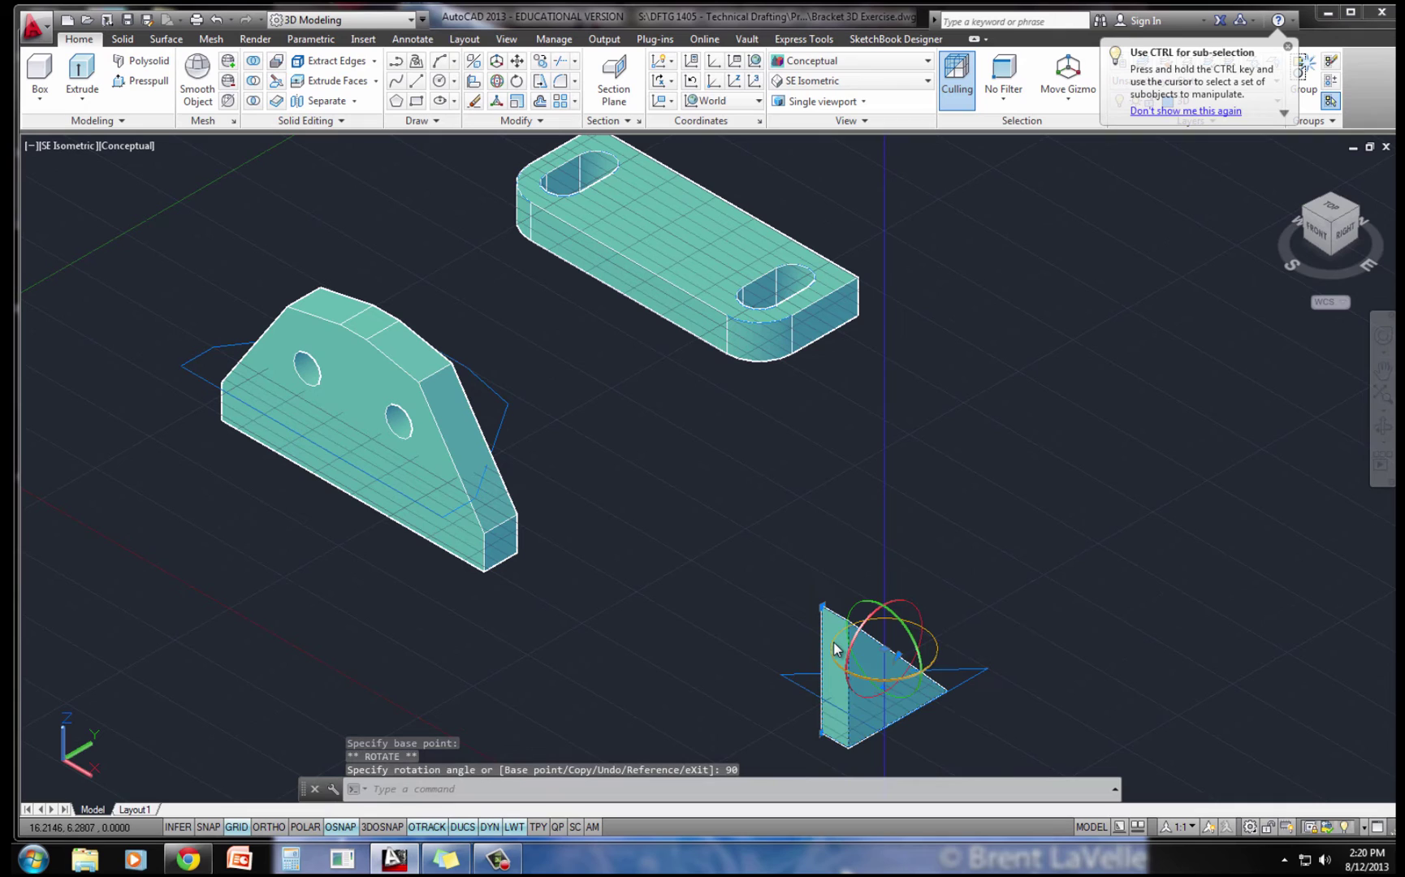
key("Escape")
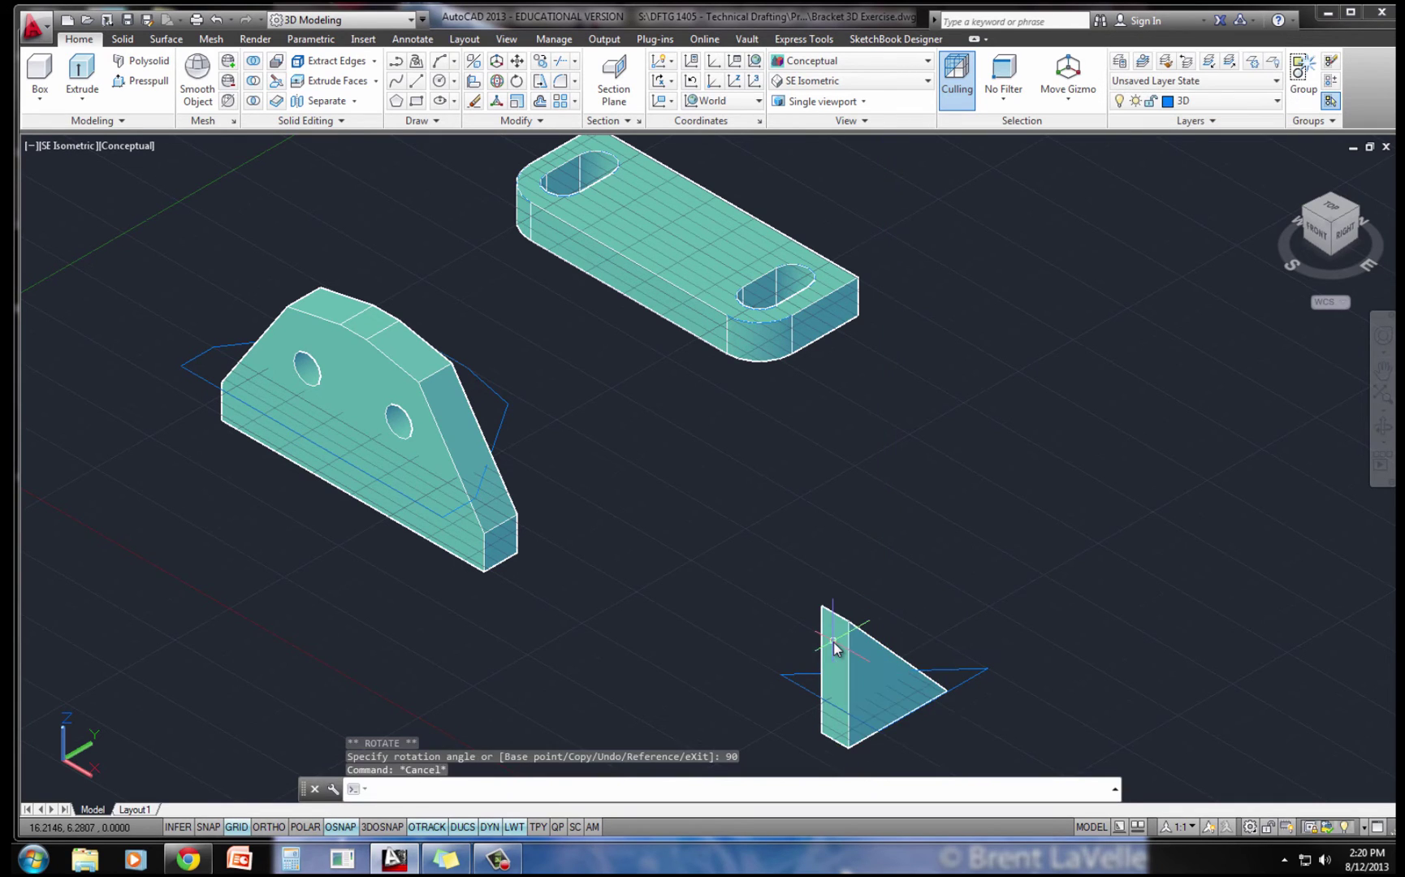
type("u")
key("Return")
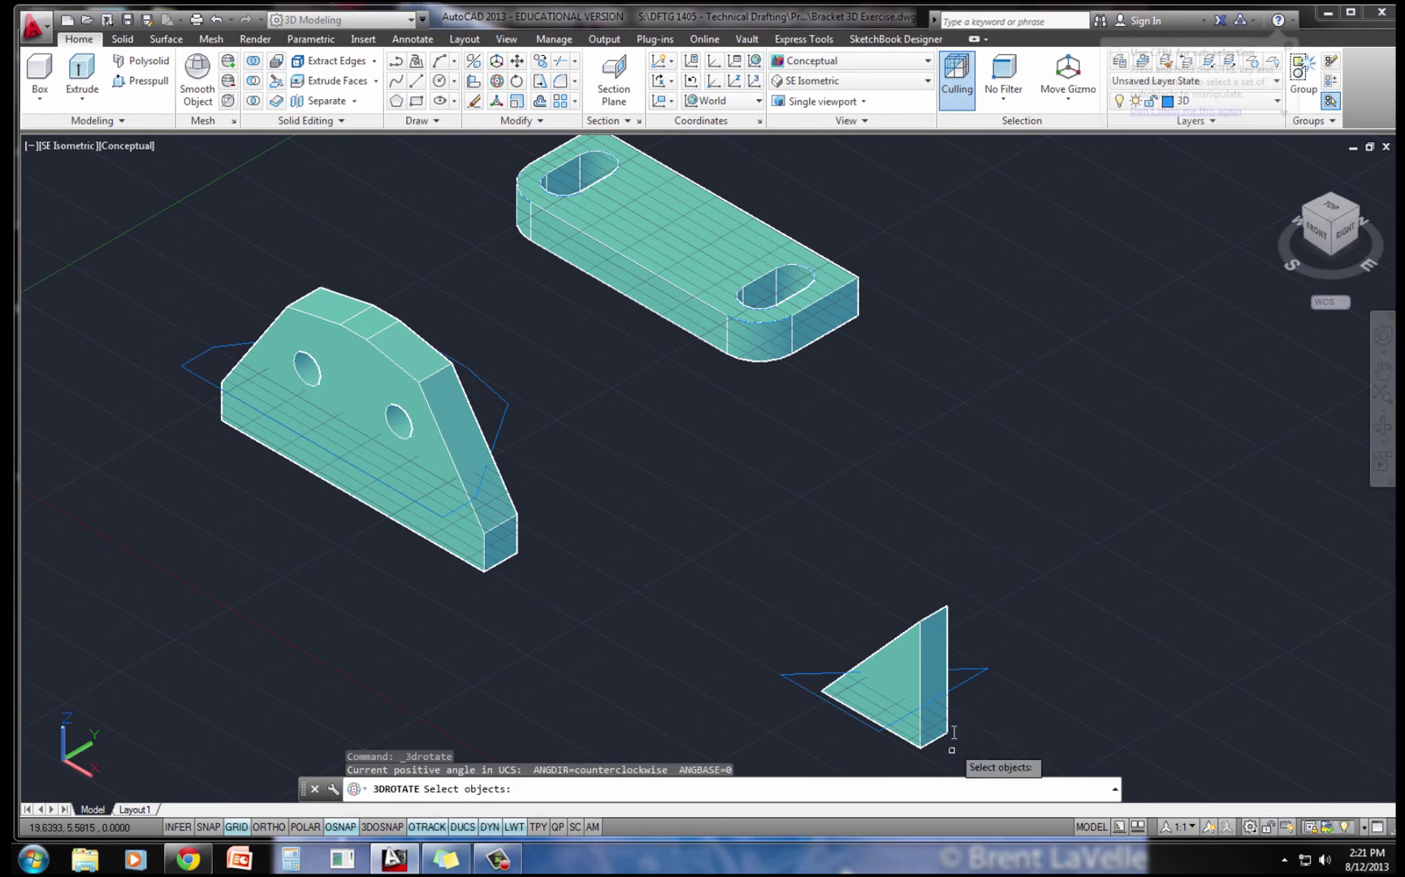
left_click(934, 675)
key("Return")
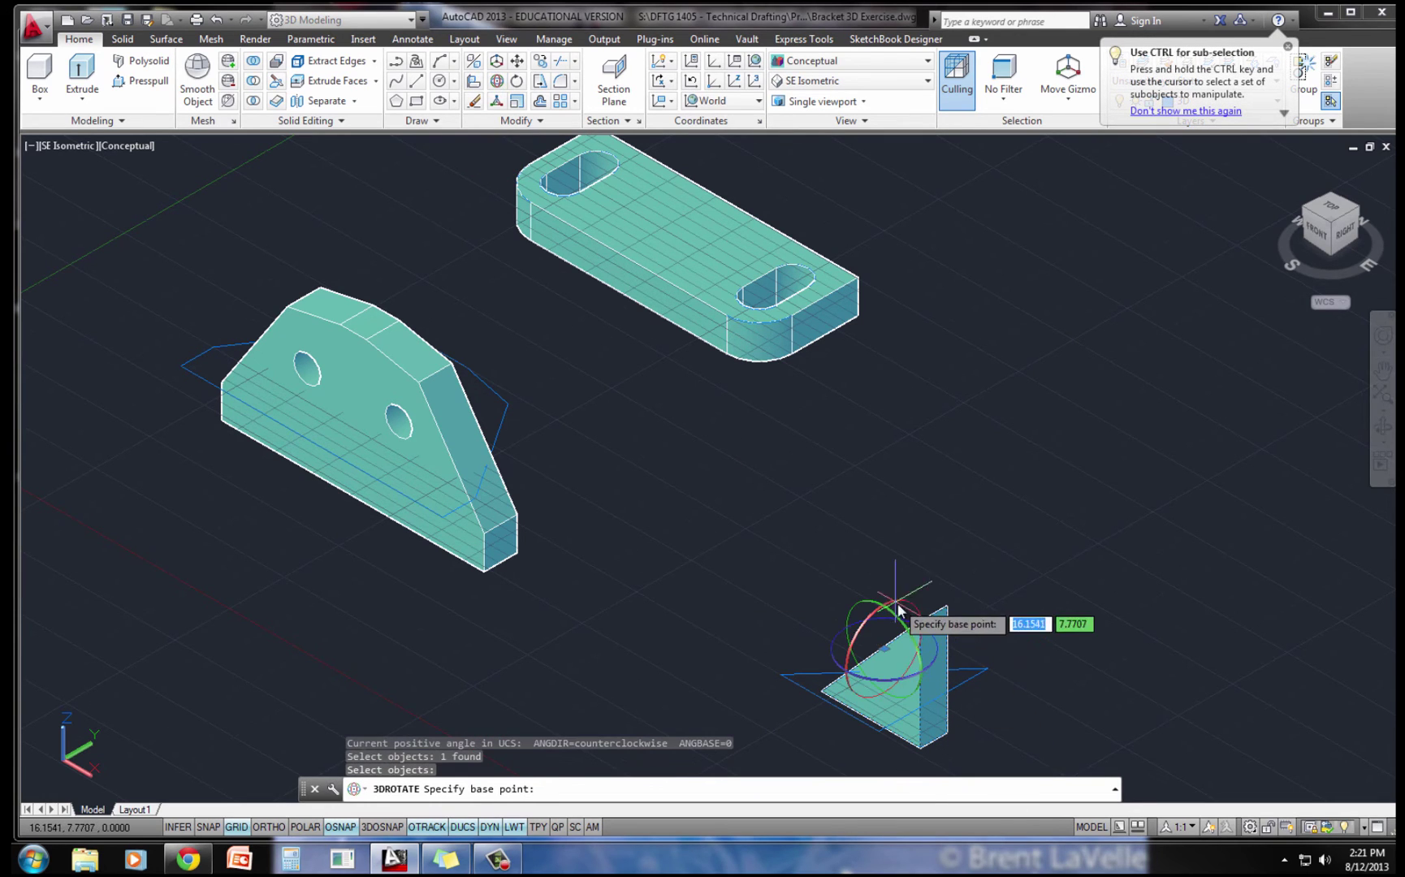
left_click(937, 664)
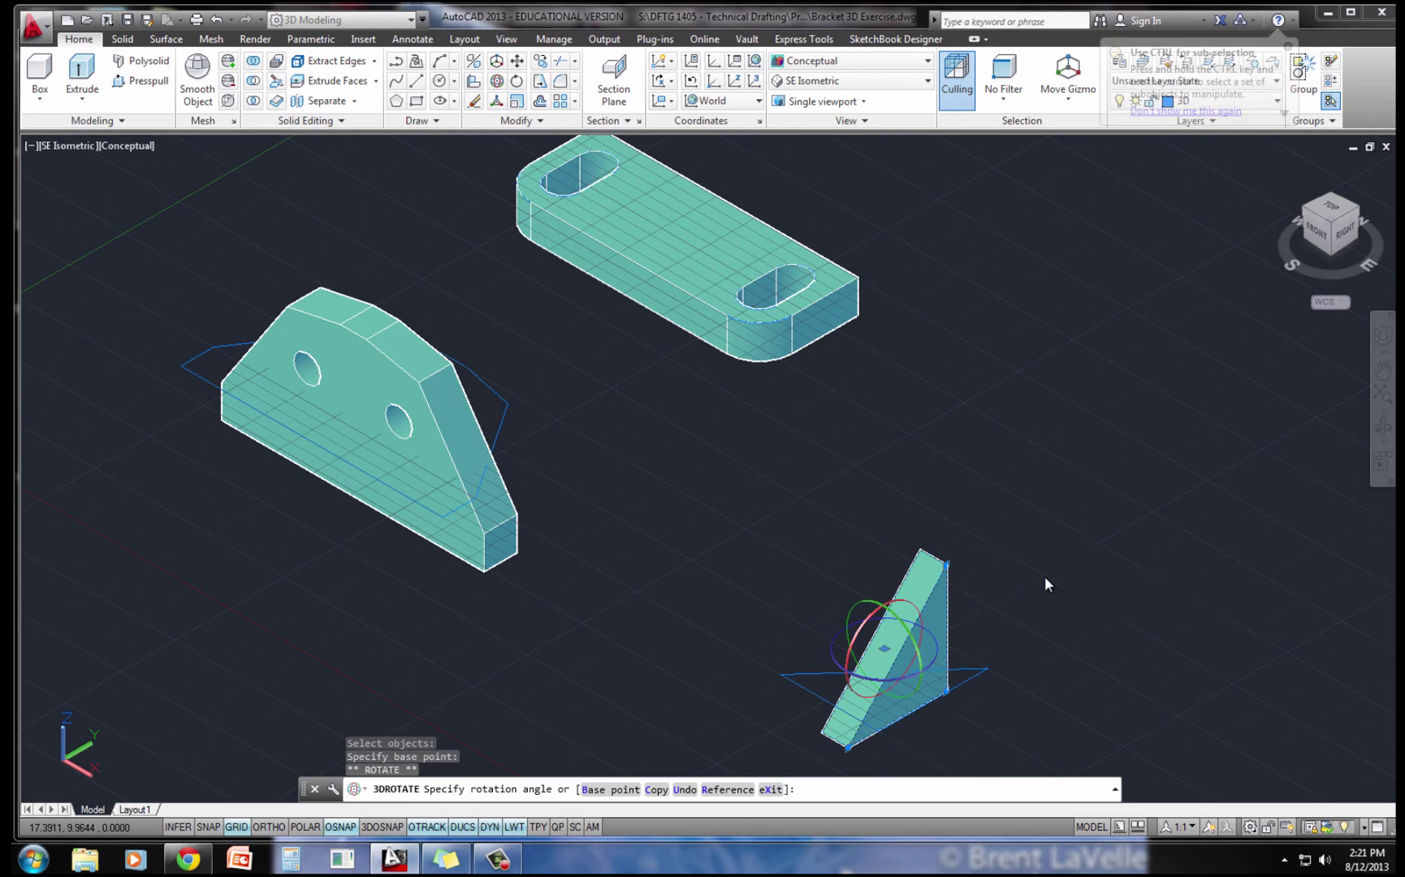
key("Escape")
key("Escape")
key("Escape")
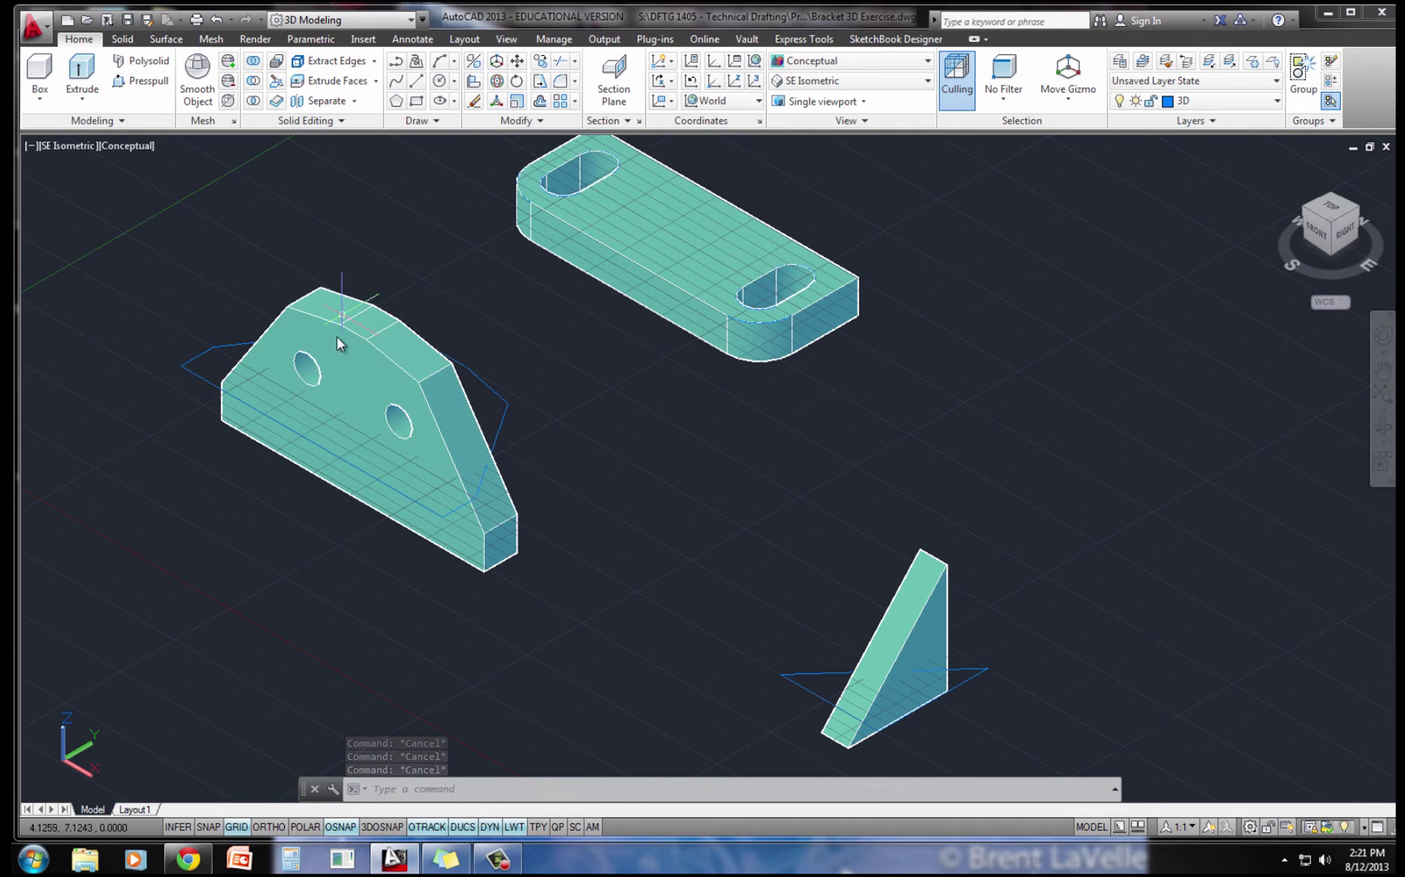
Move the upright plate by its bottom corner onto the base plate's back edge
type("m")
key("Return")
left_click(358, 407)
key("Return")
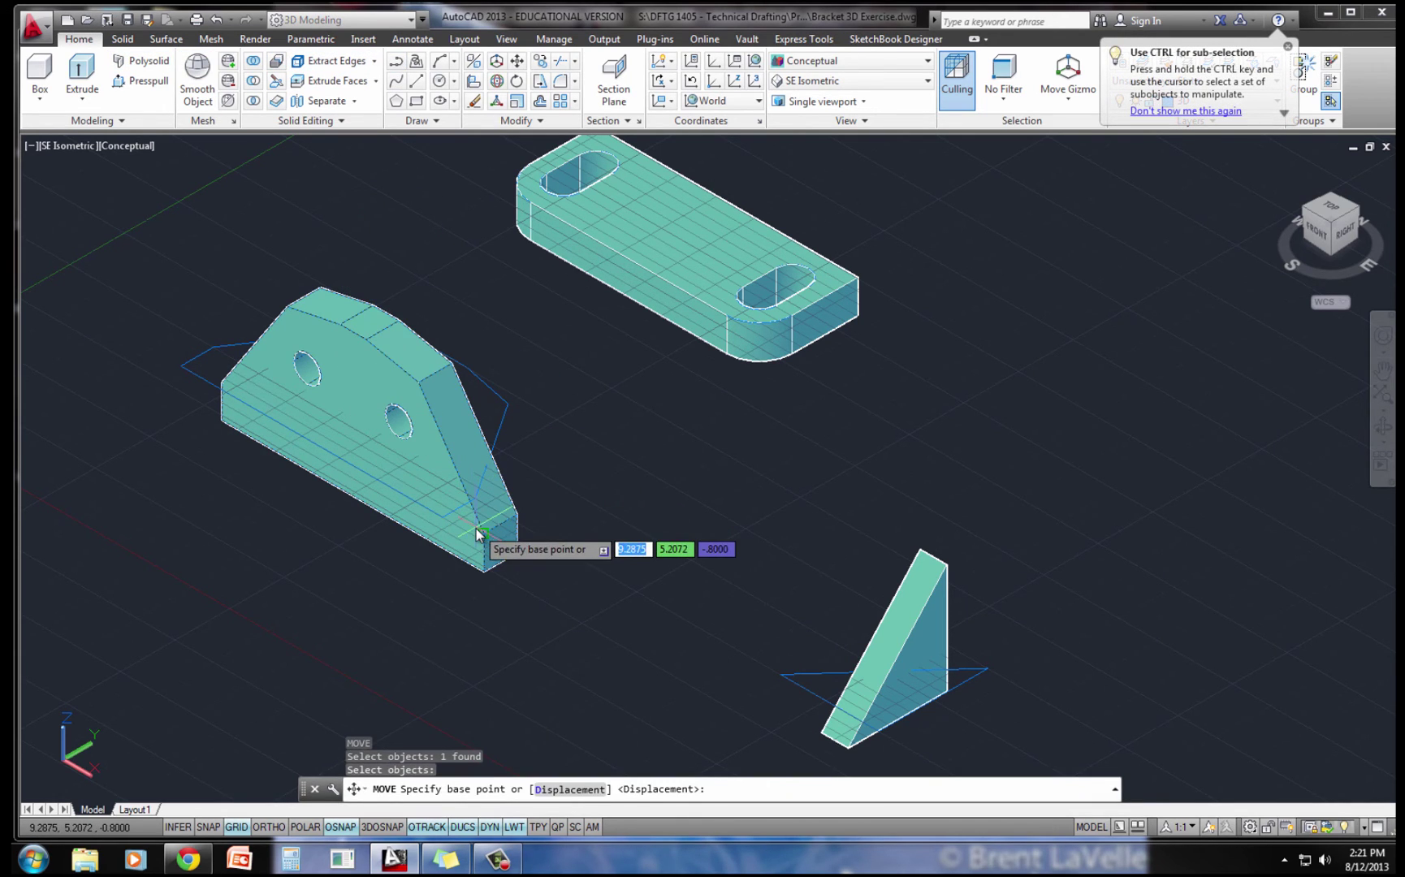
left_click(484, 533)
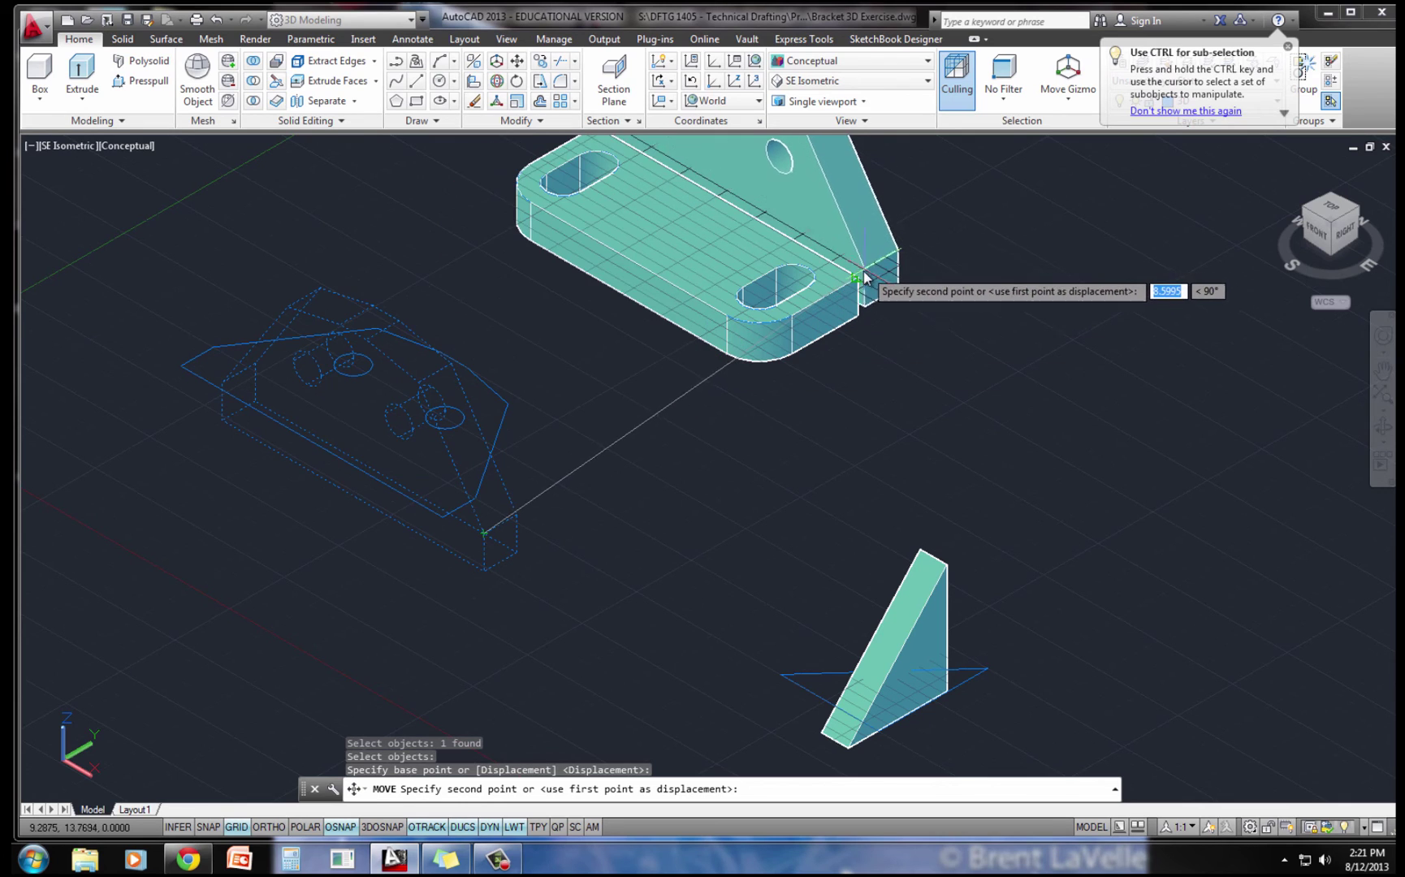
left_click(864, 277)
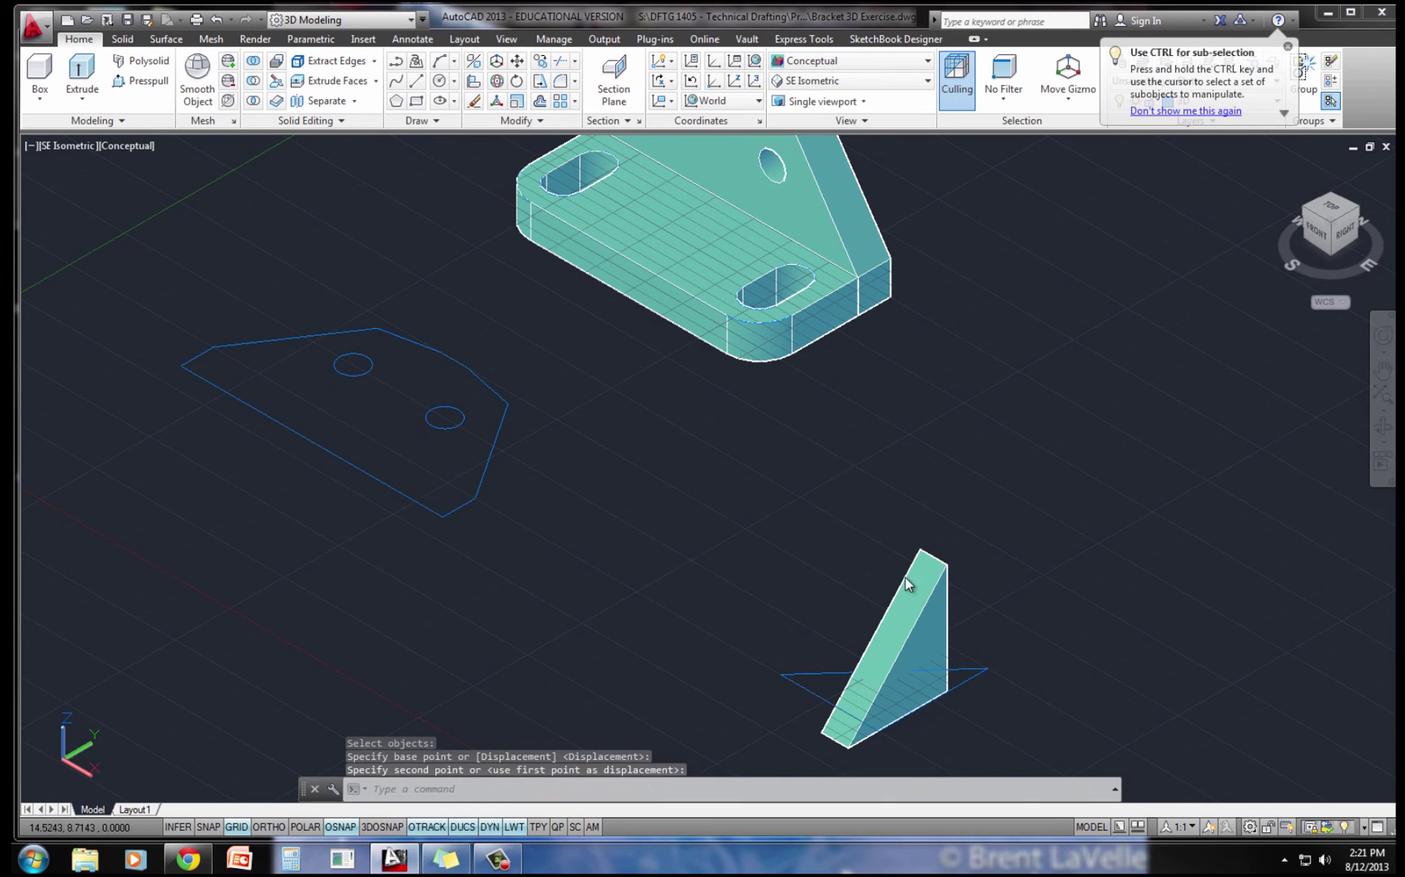
Move the triangular rib into the corner against the upright and base plates
key("Return")
left_click(955, 575)
left_click(955, 526)
key("Return")
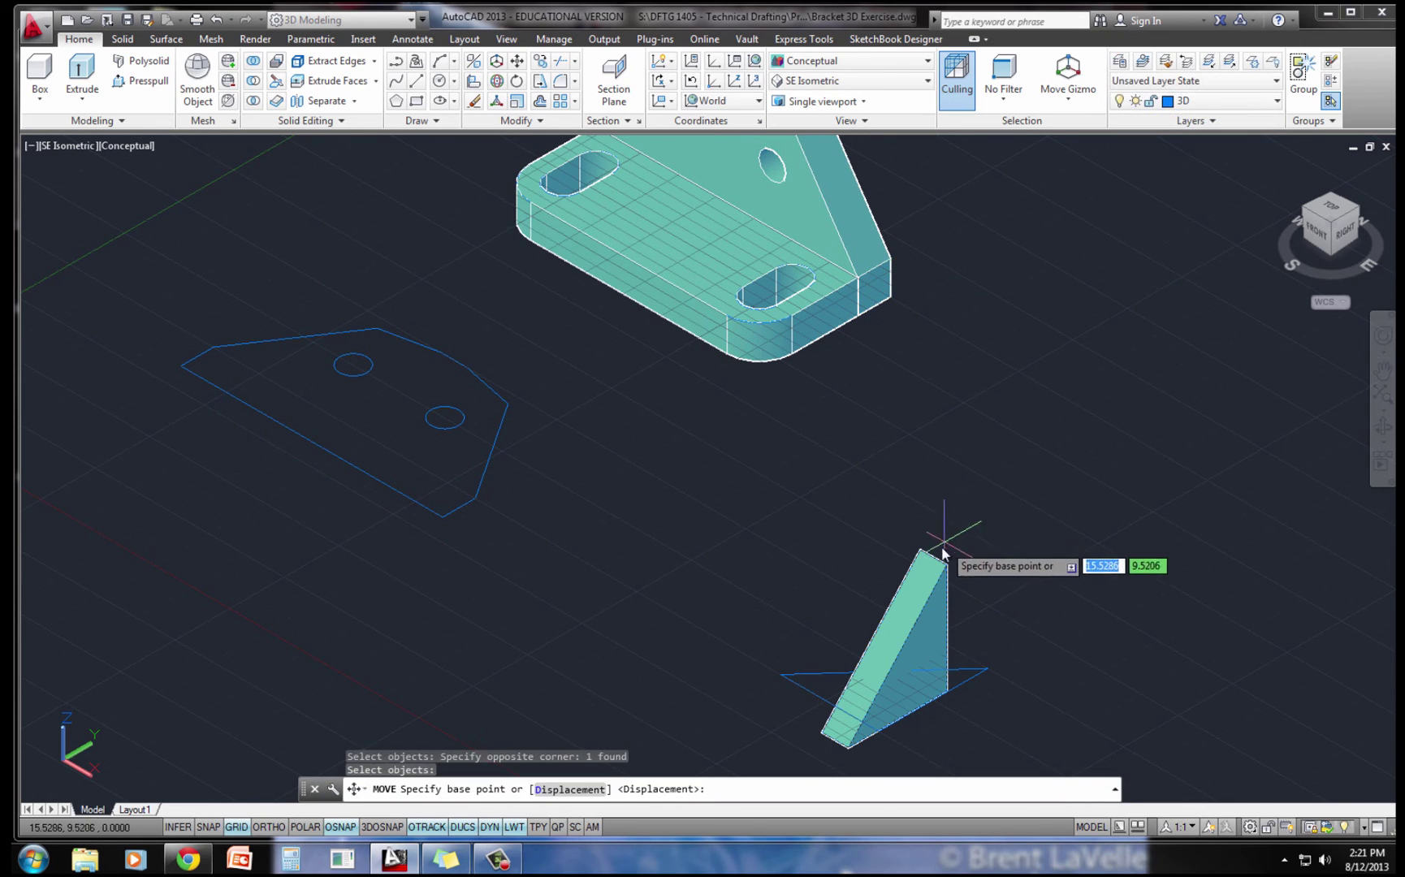
left_click(944, 554)
middle_click_drag(765, 193, 829, 412)
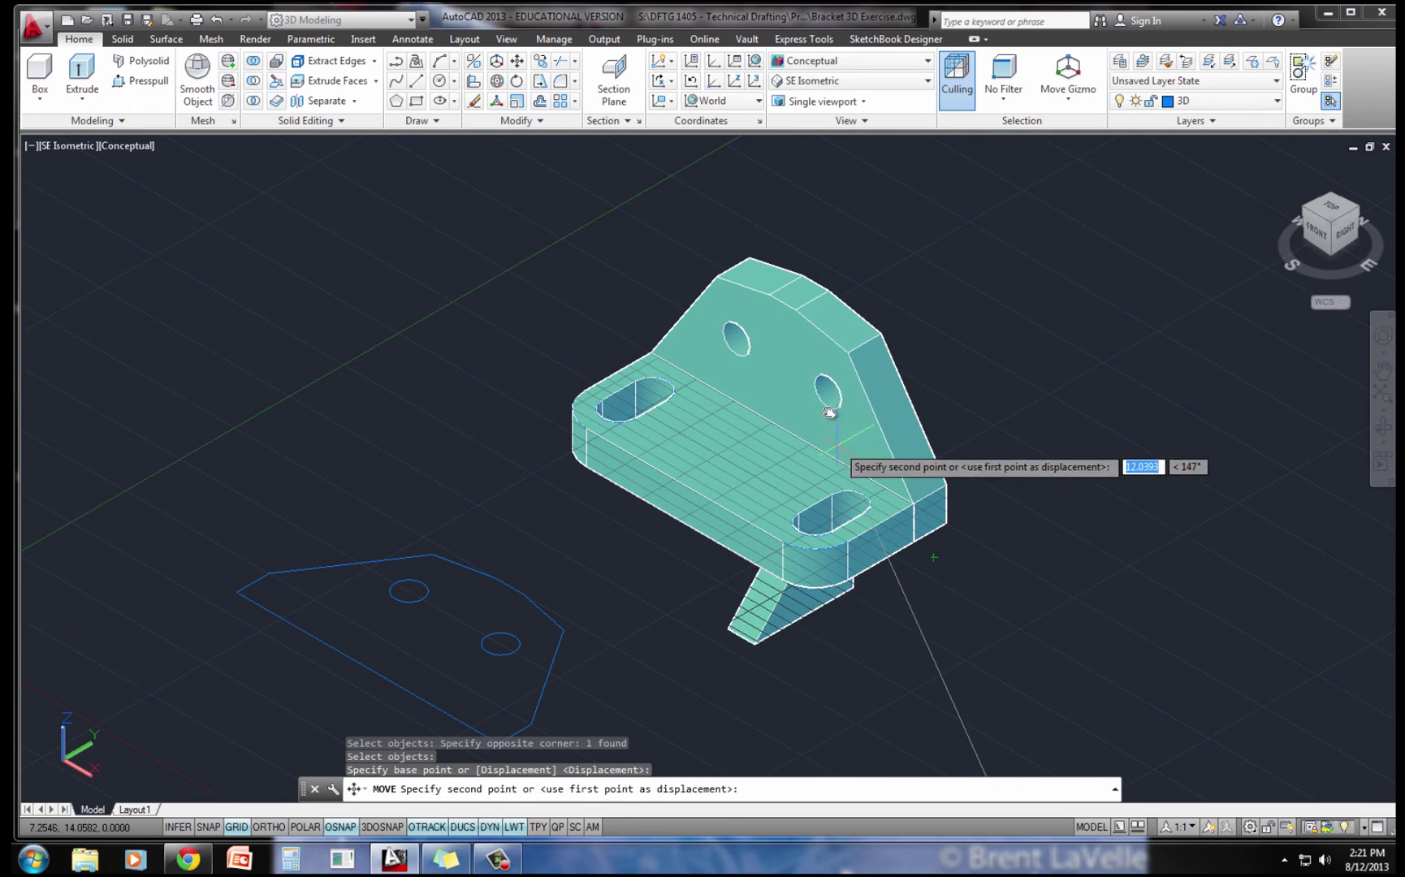
left_click(781, 304)
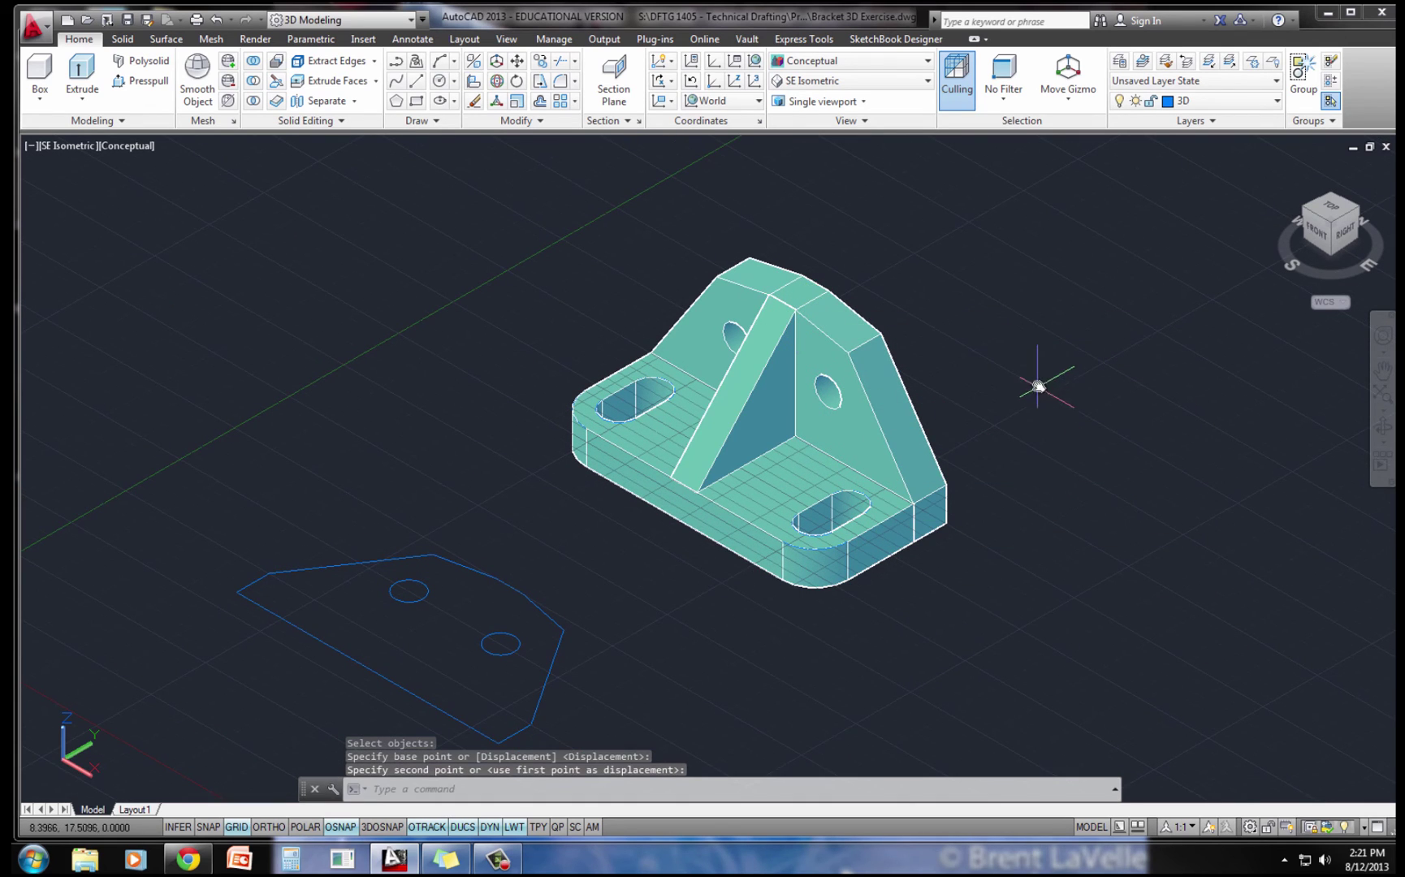
Union the rib, upright plate and base plate into one bracket solid
left_click(258, 65)
left_click(772, 314)
left_click(791, 396)
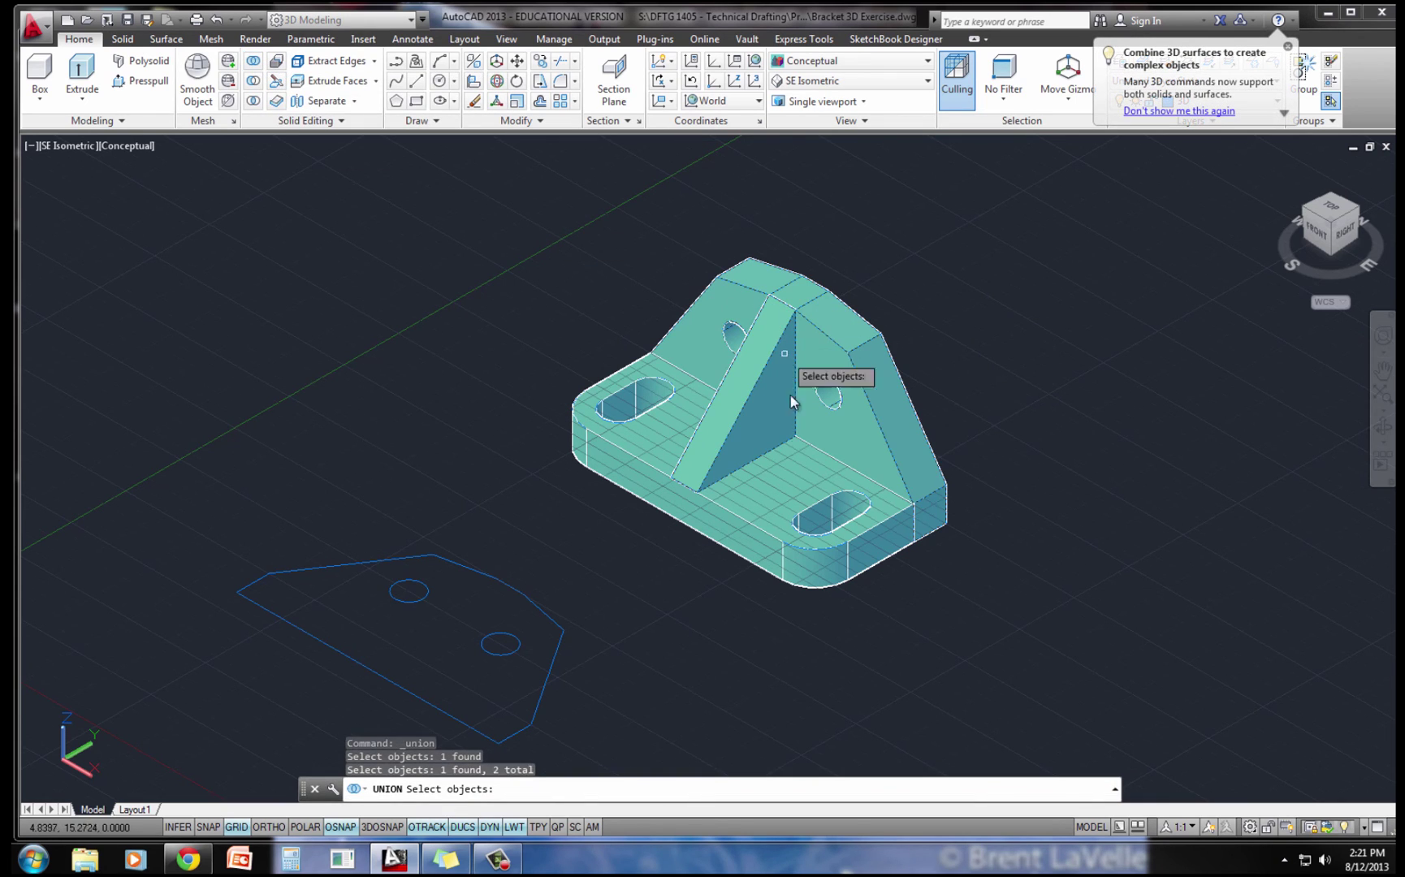
left_click(792, 506)
key("Return")
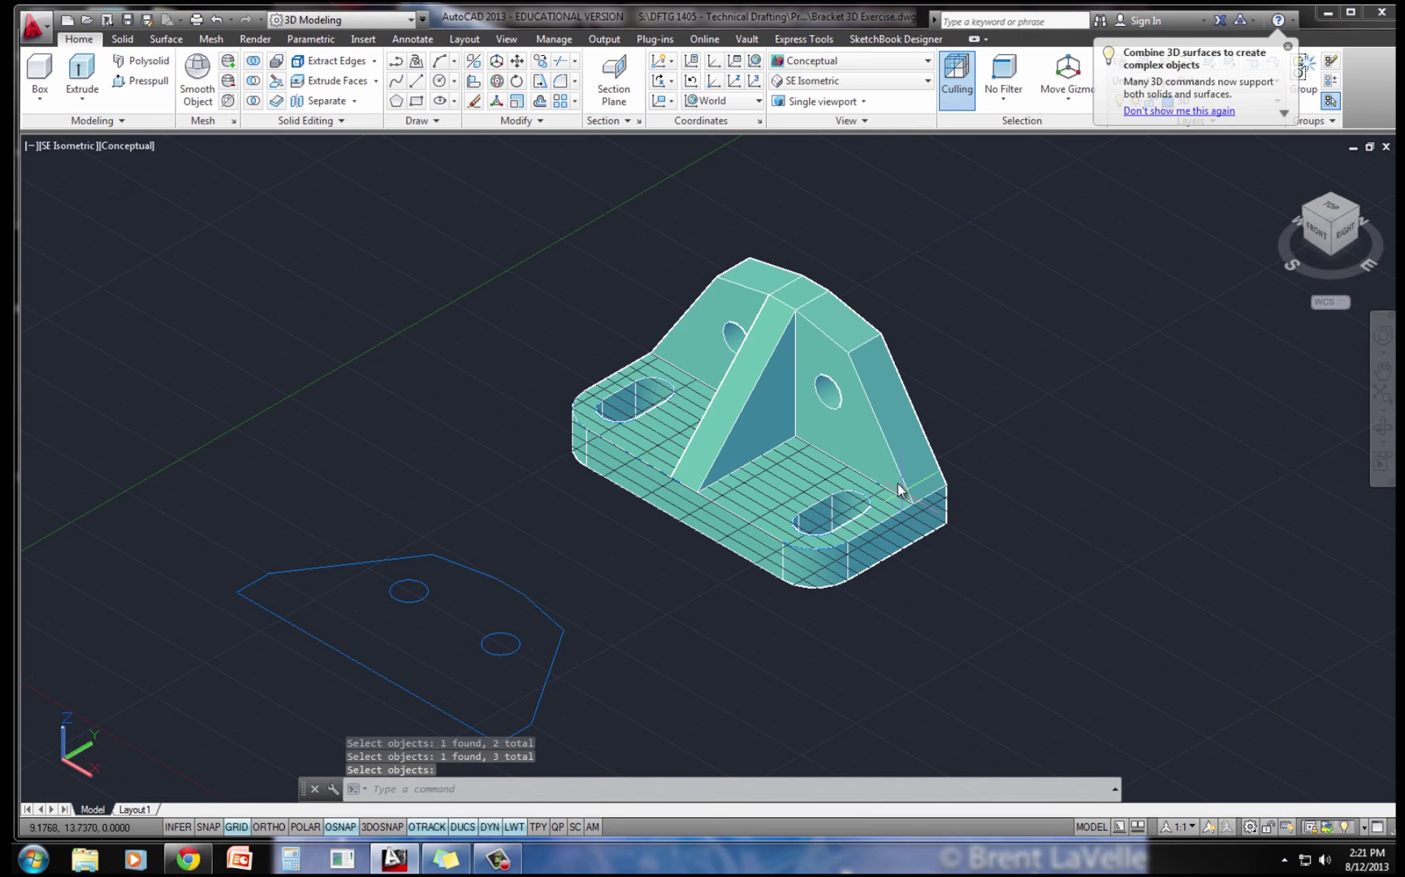
middle_click_drag(976, 524, 969, 469)
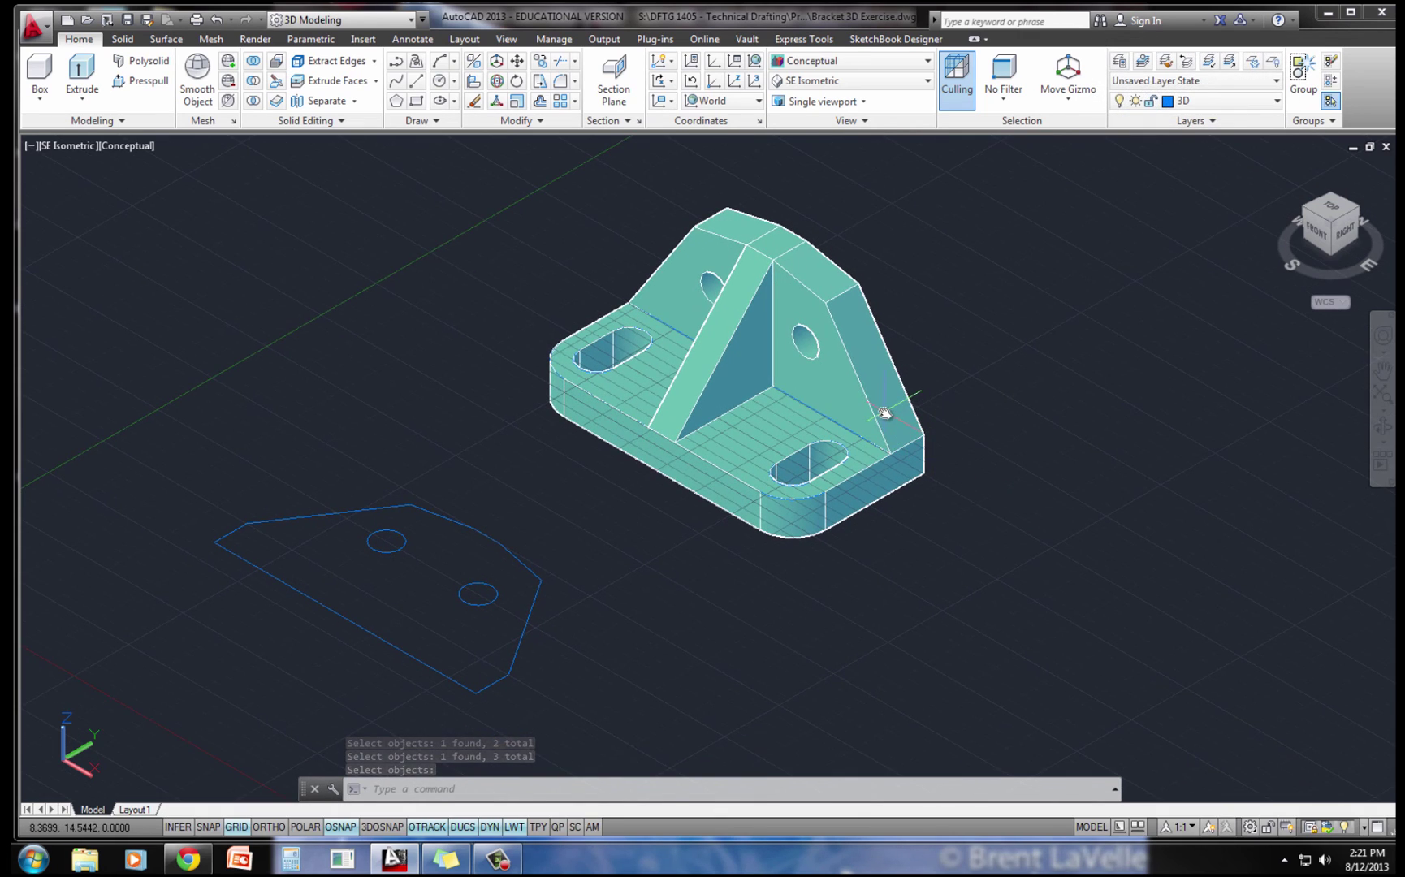
key("Return")
Move the merged bracket to the right, away from the leftover profiles
left_click(854, 425)
key("Return")
left_click(794, 496)
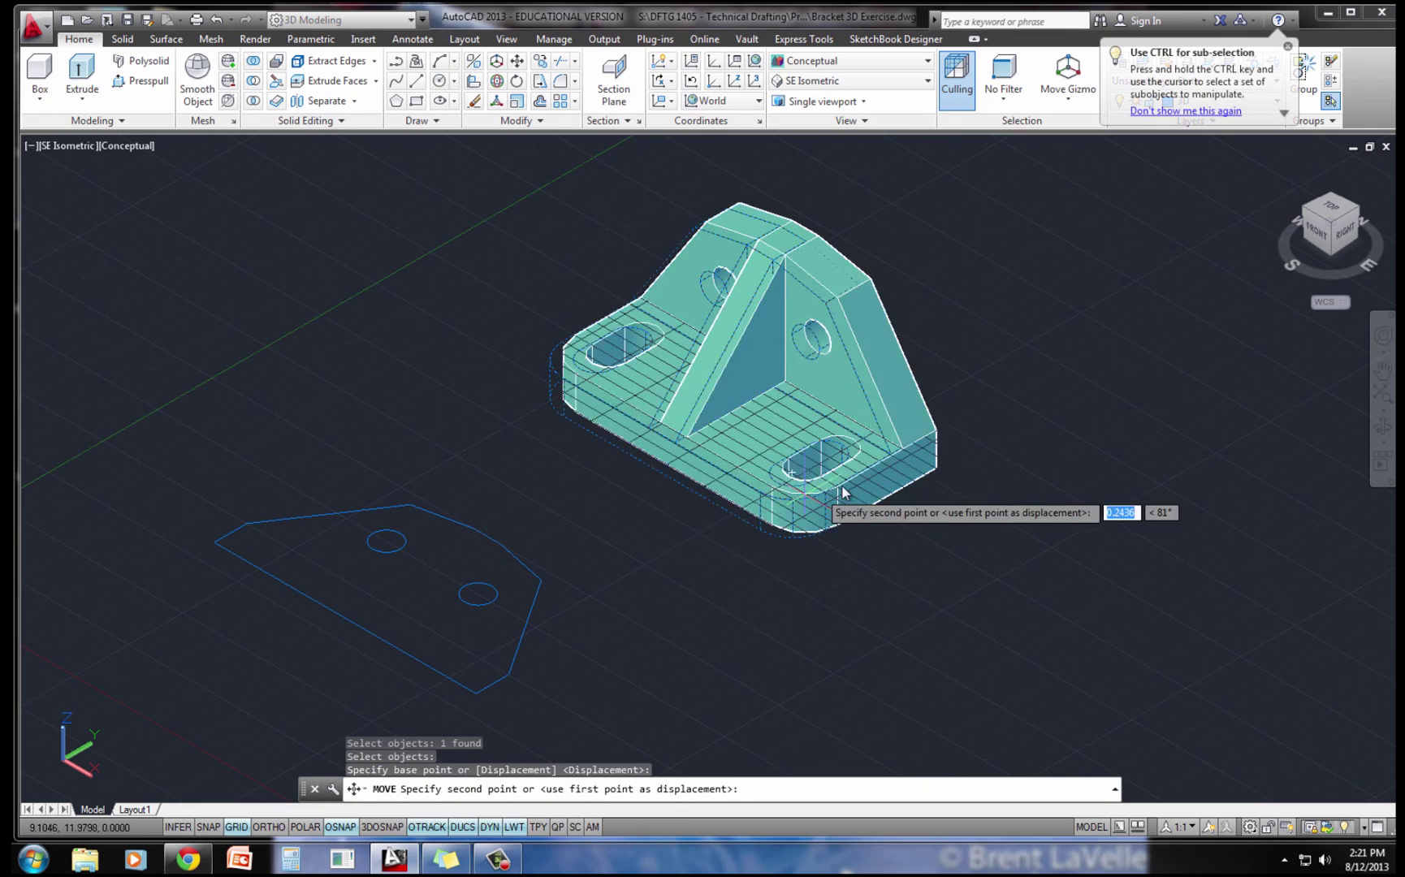
left_click(1168, 459)
Delete the leftover 2D profiles and zoom extents on the bracket solid
scroll(1008, 439, "down", 5)
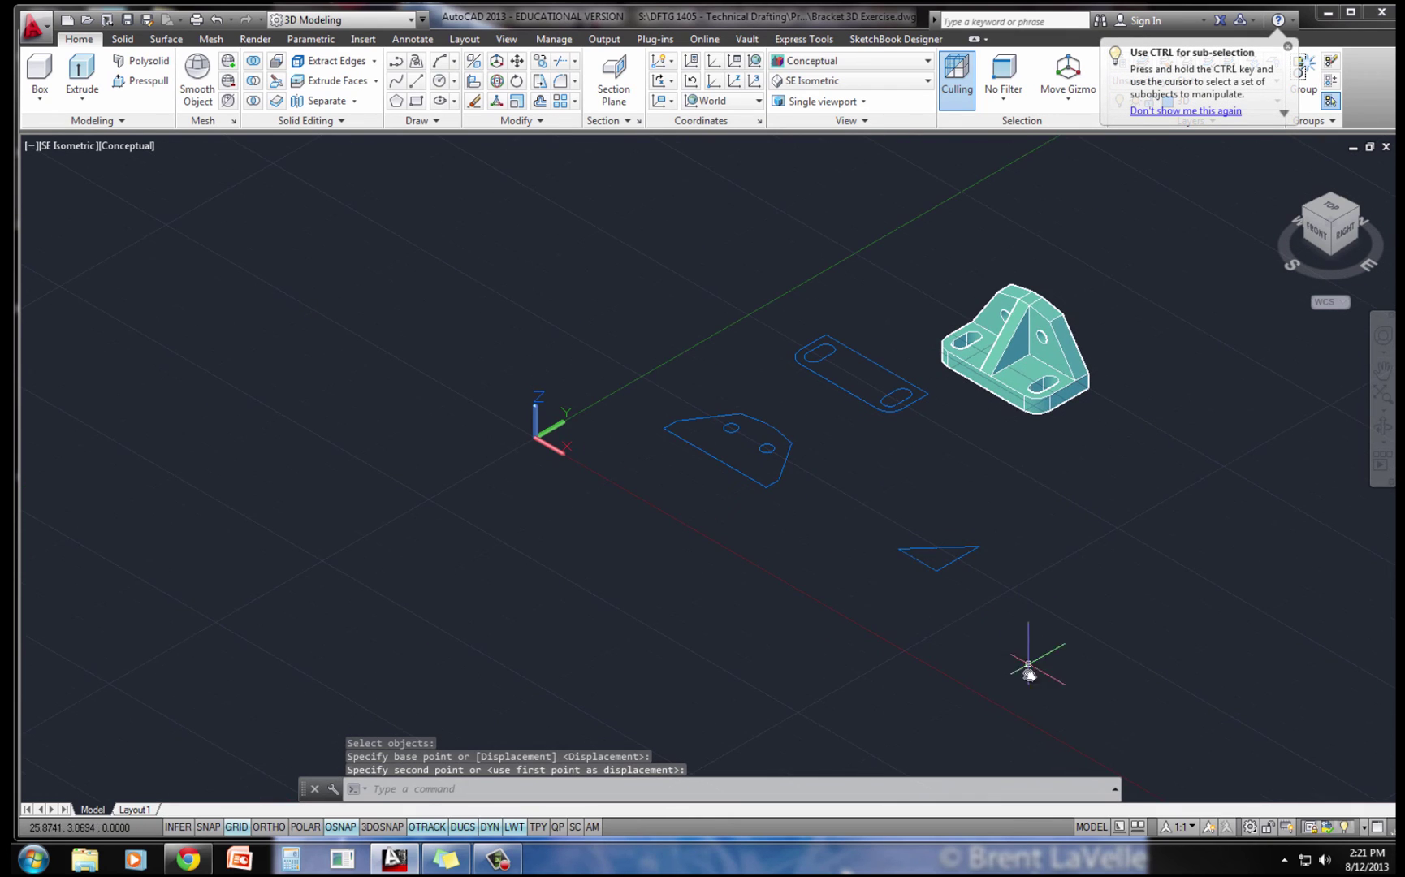
left_click(993, 622)
left_click(897, 479)
left_click(785, 323)
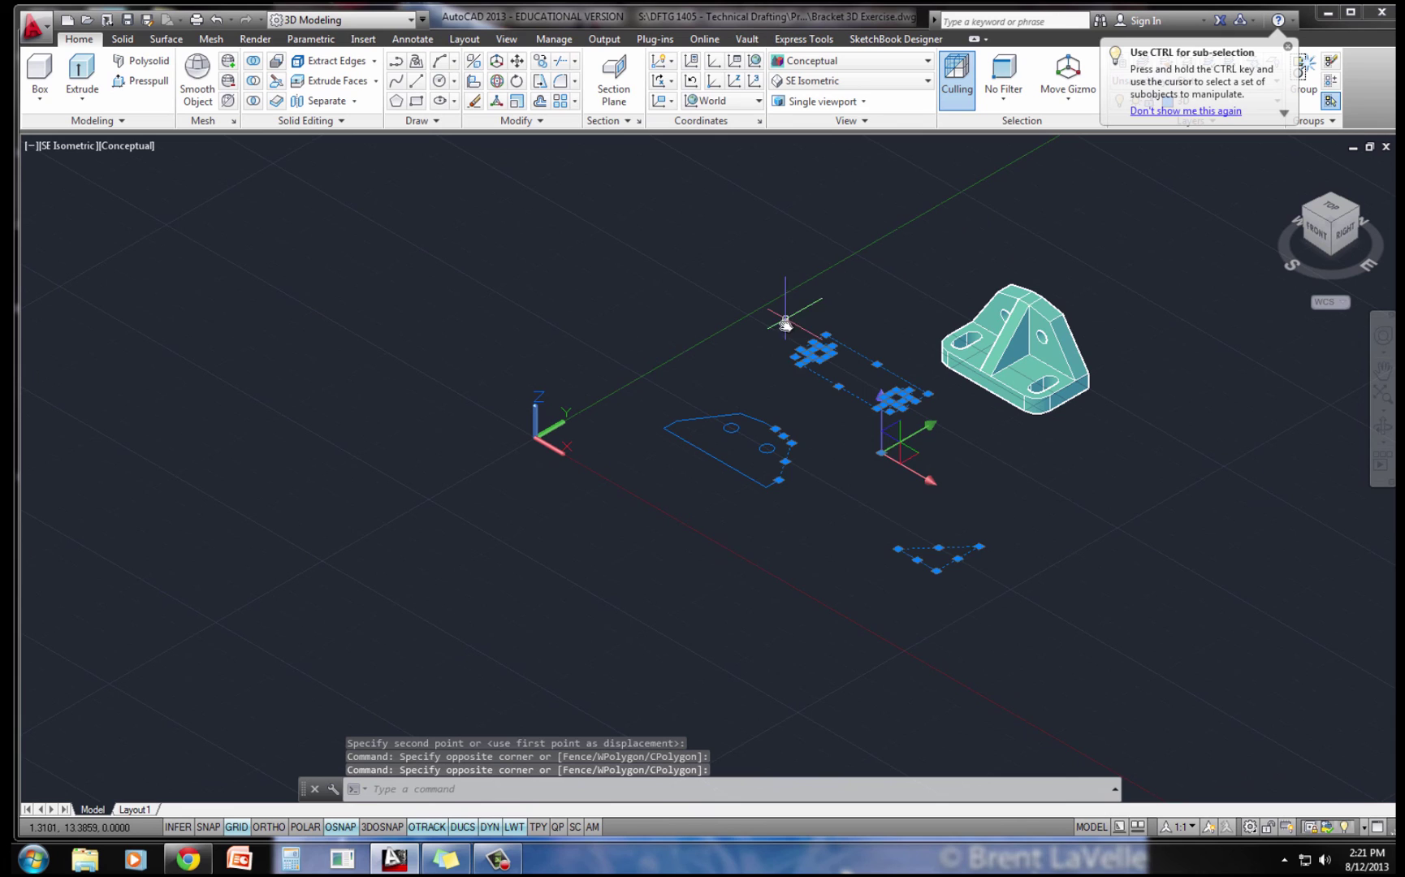
left_click(633, 360)
key("Delete")
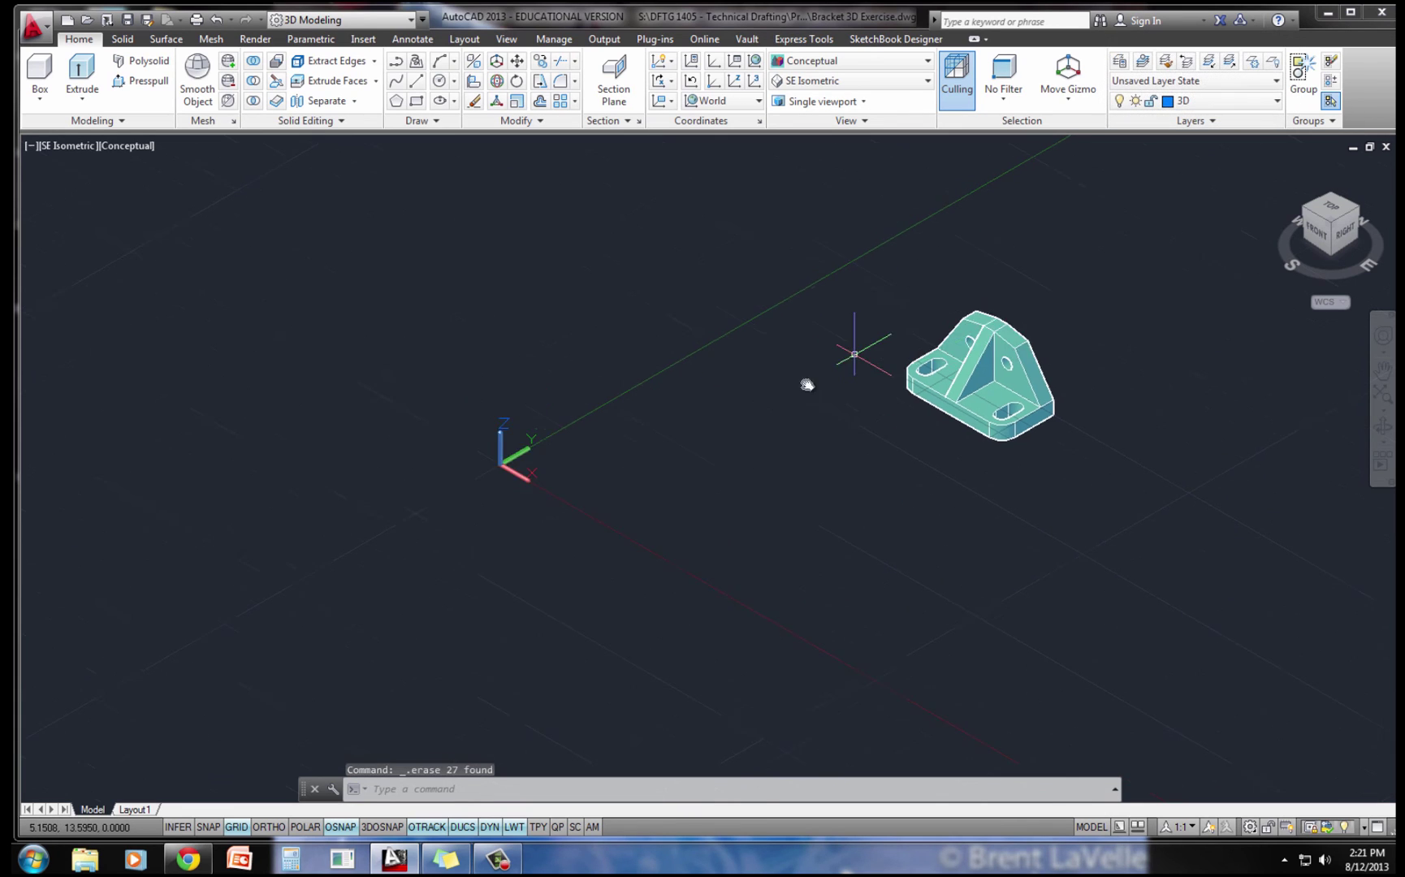
middle_click(806, 382)
middle_click(806, 383)
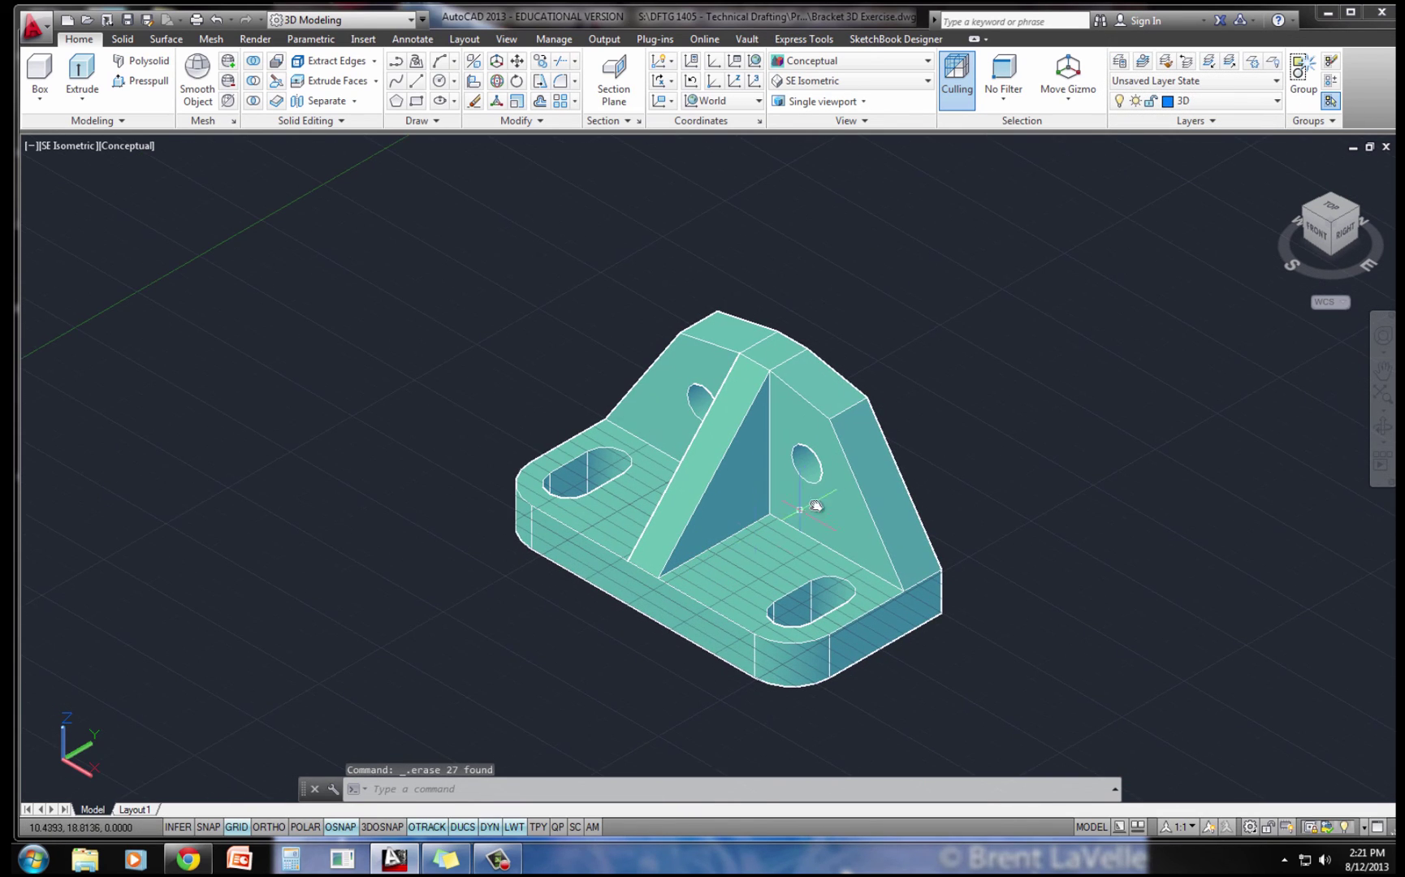